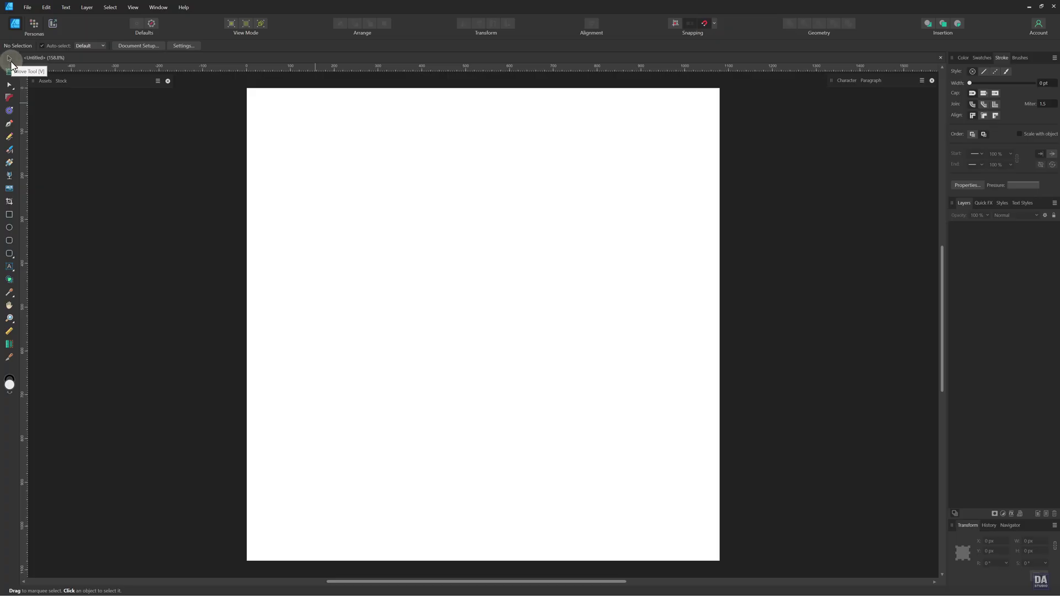
Draw a 1080 × 1080 px rectangle covering the whole page and lock it
click(9, 217)
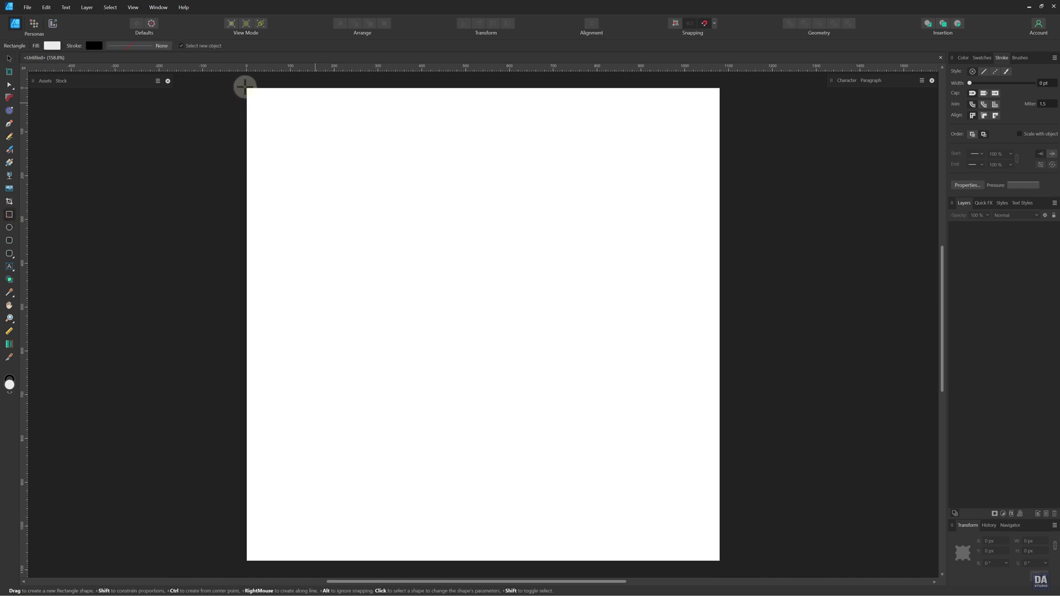
drag(244, 87, 473, 295)
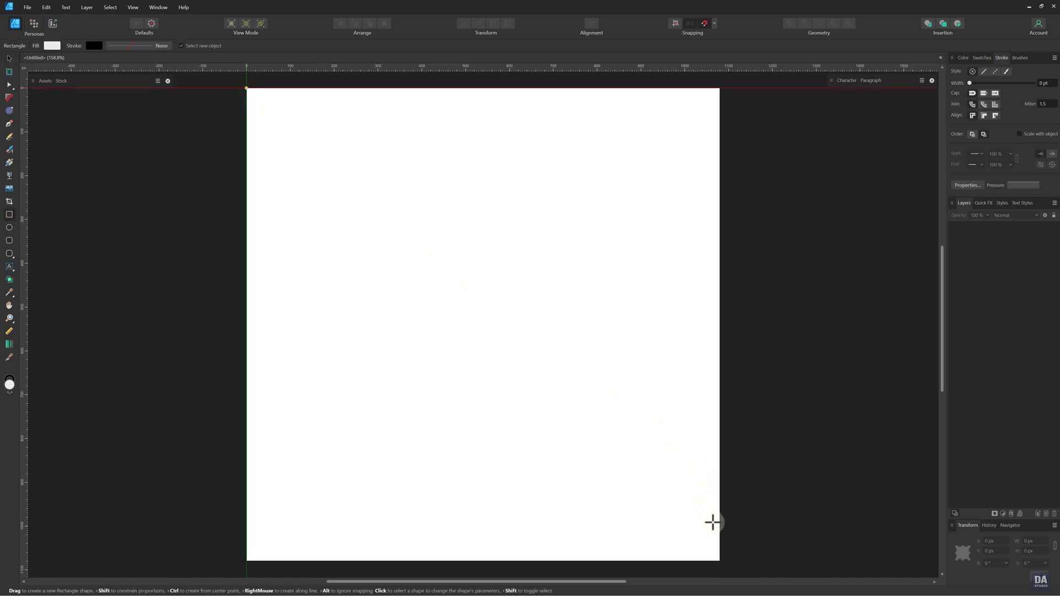
drag(712, 523, 720, 562)
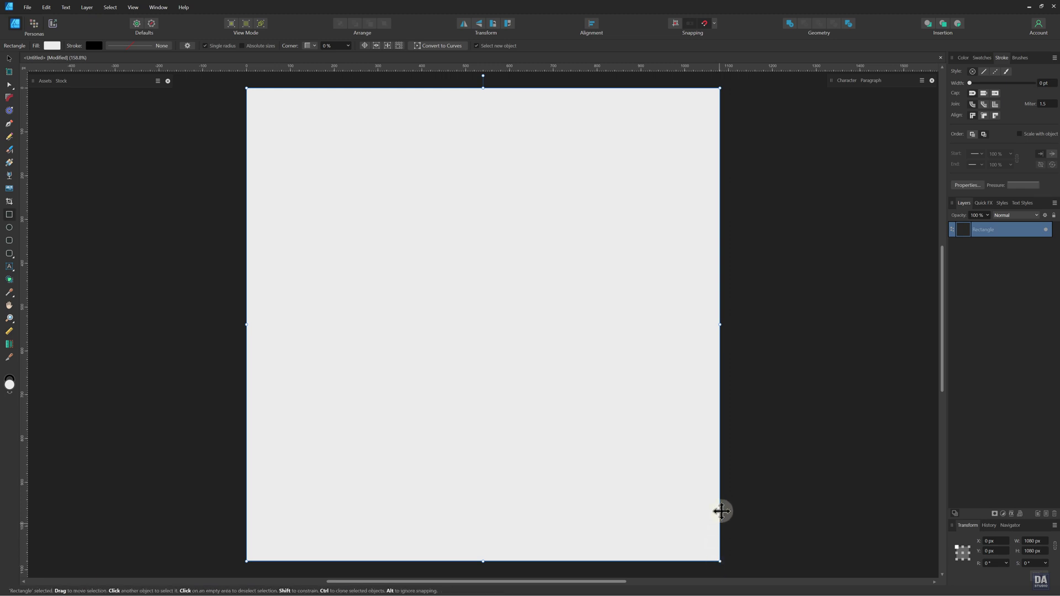
click(1053, 215)
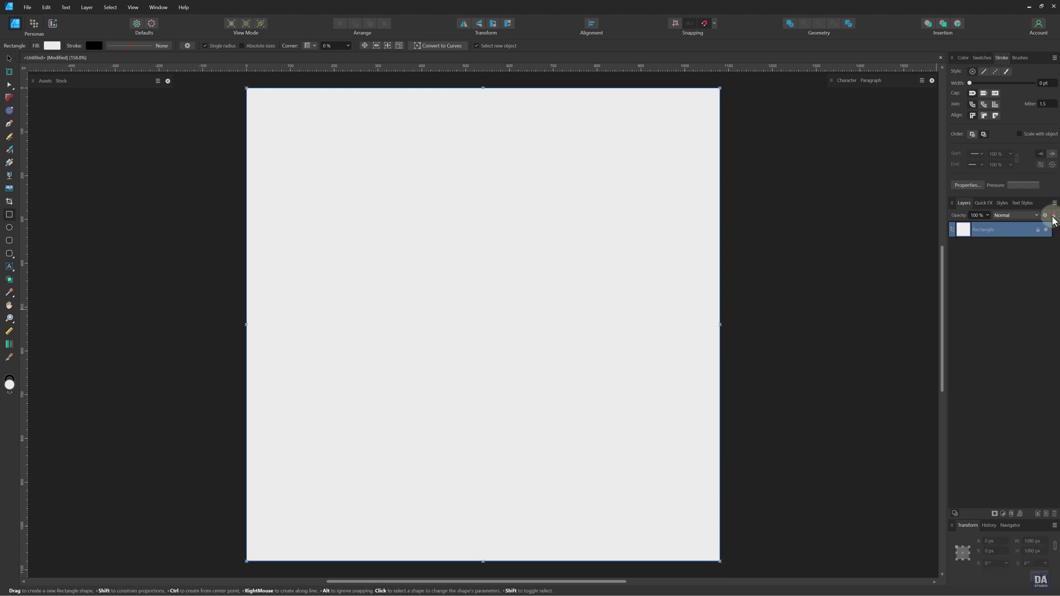
Fill the locked background rectangle with white and deselect it
click(983, 59)
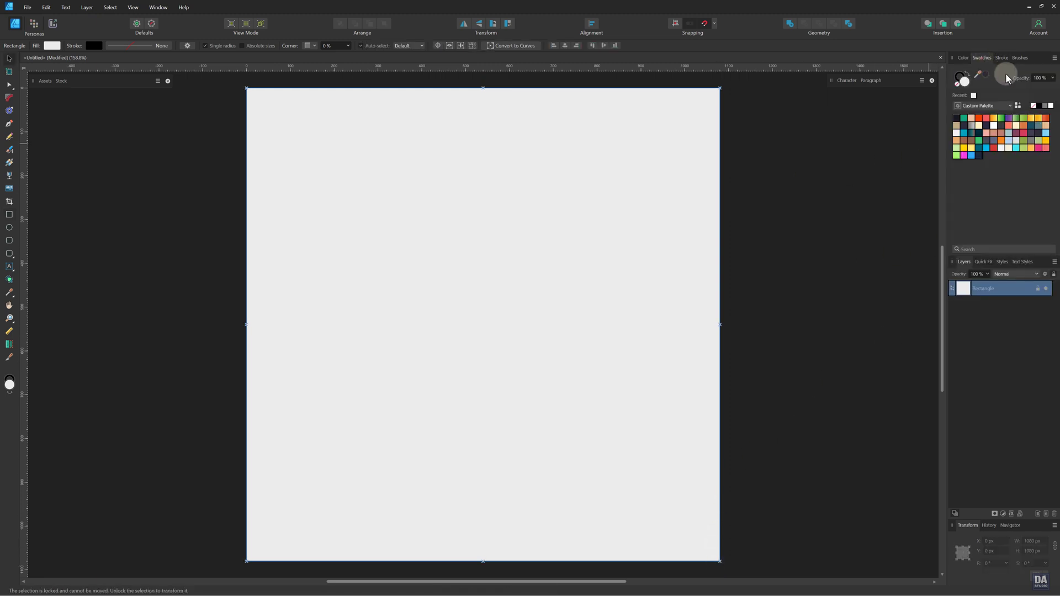
click(1051, 106)
click(845, 181)
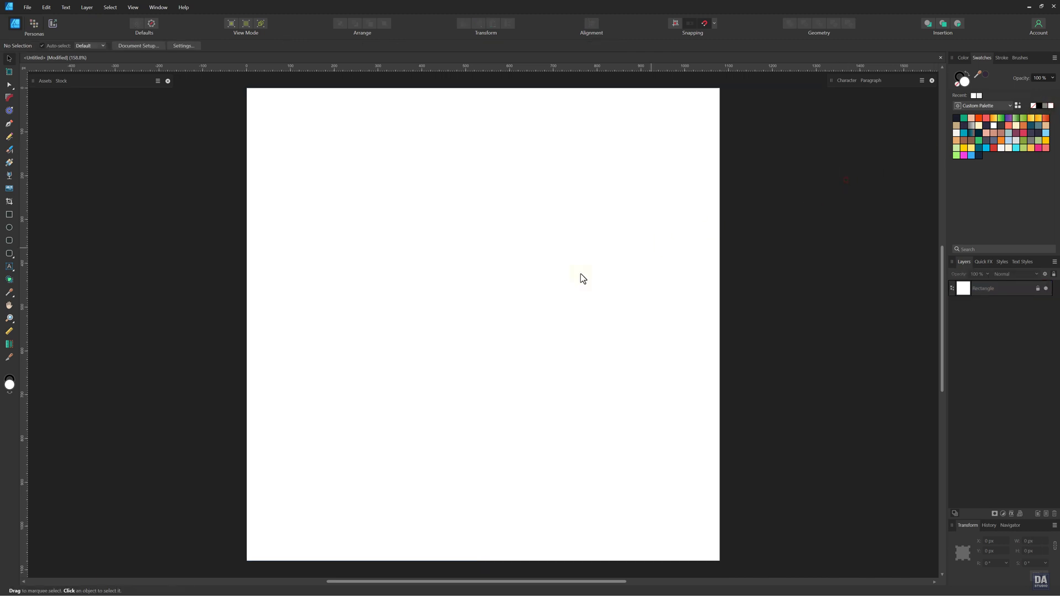
Place the Pexels stock photo of the wet wooden pier from the "mountains travel" results onto the page
click(62, 82)
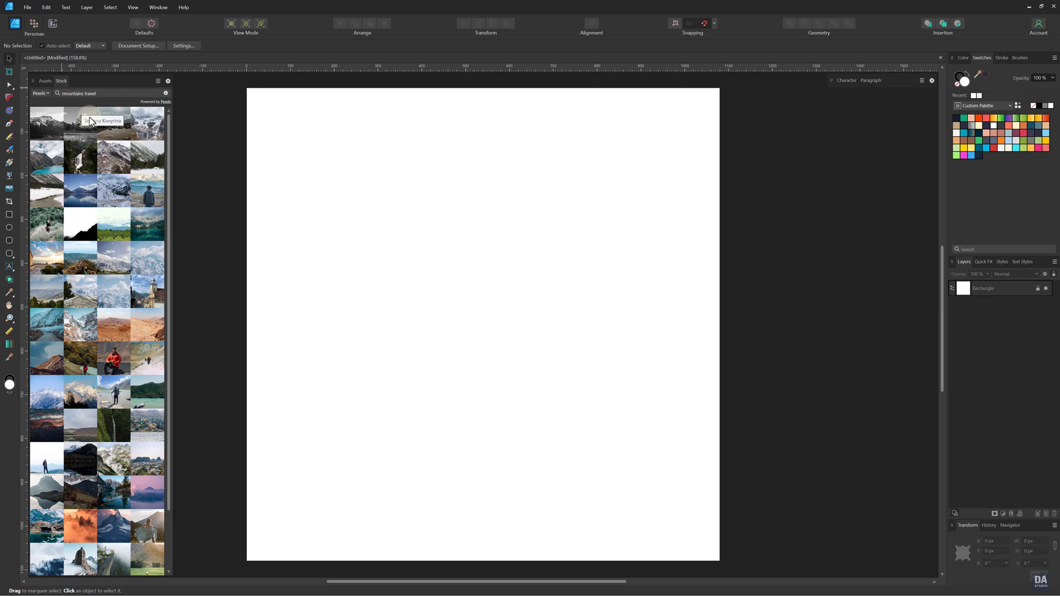
drag(167, 175, 171, 263)
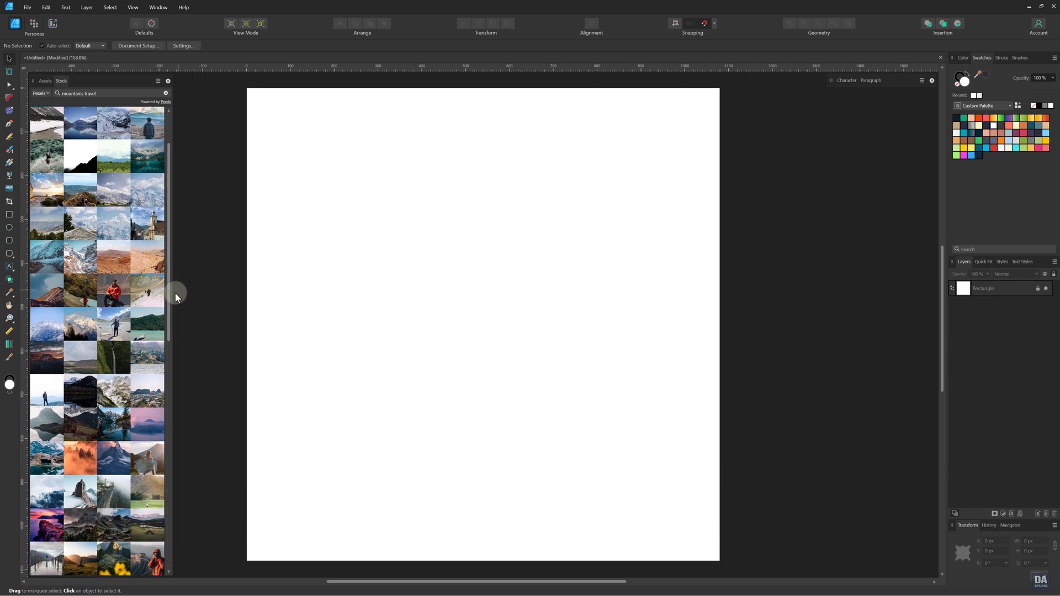
drag(57, 560, 450, 301)
Scale the pier photo to about 1255 × 833 px, centred horizontally with its upper edge on the page's top edge
key(z)
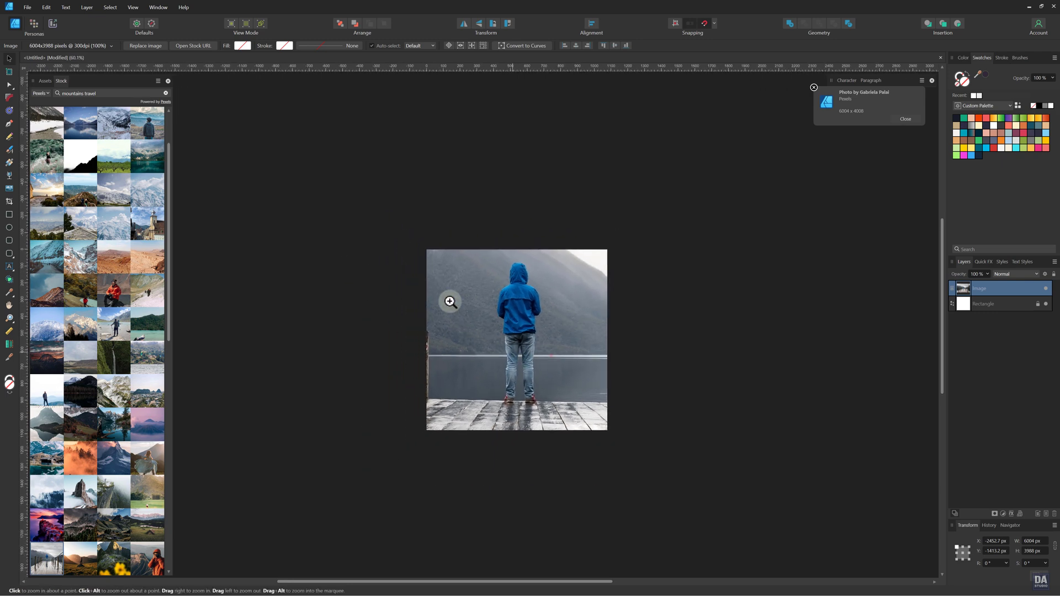
drag(555, 360, 506, 324)
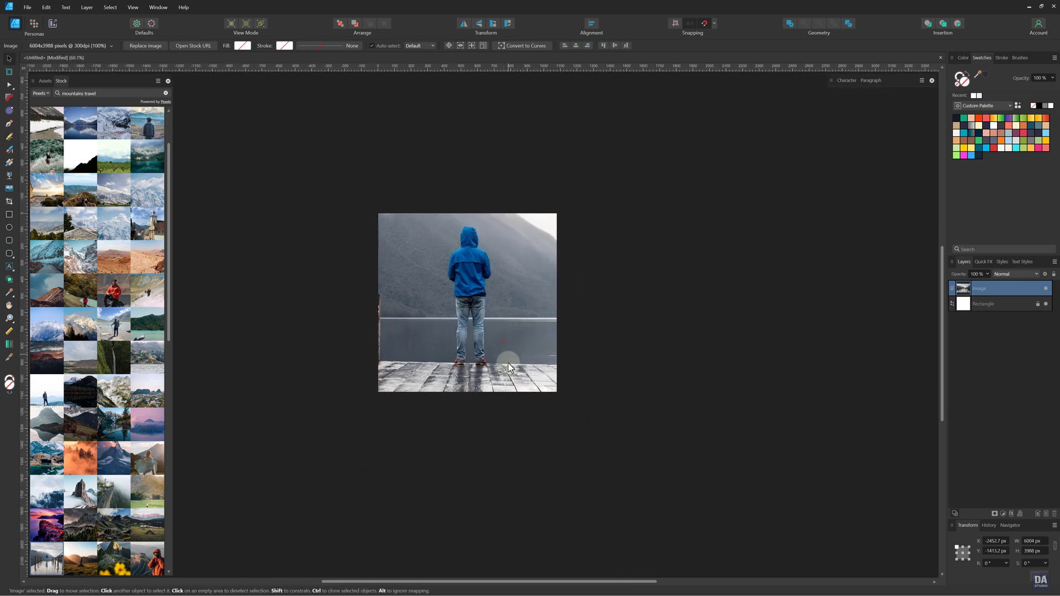
drag(508, 369, 424, 299)
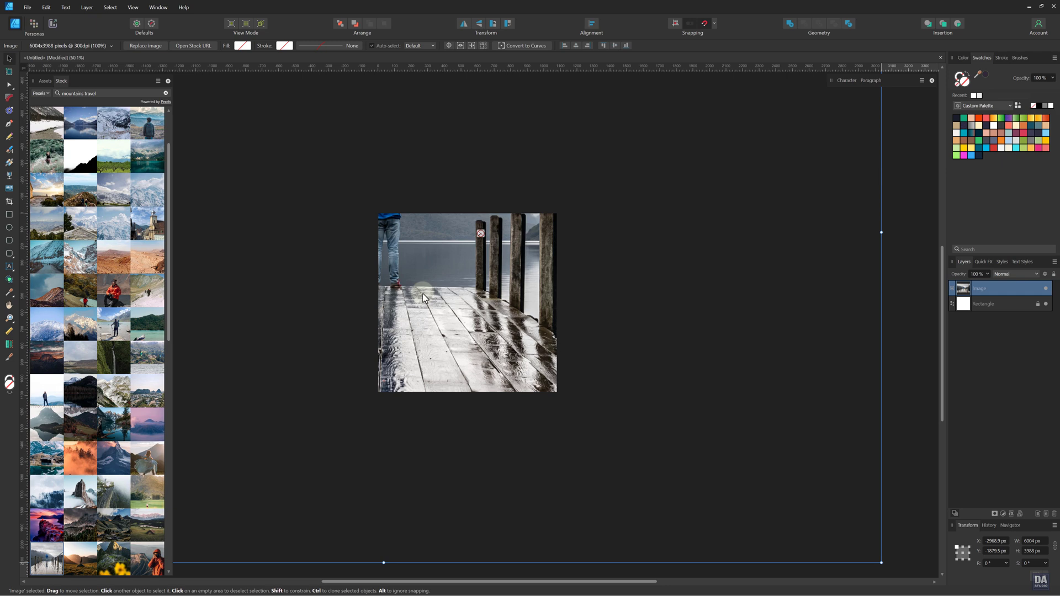
drag(880, 561, 494, 307)
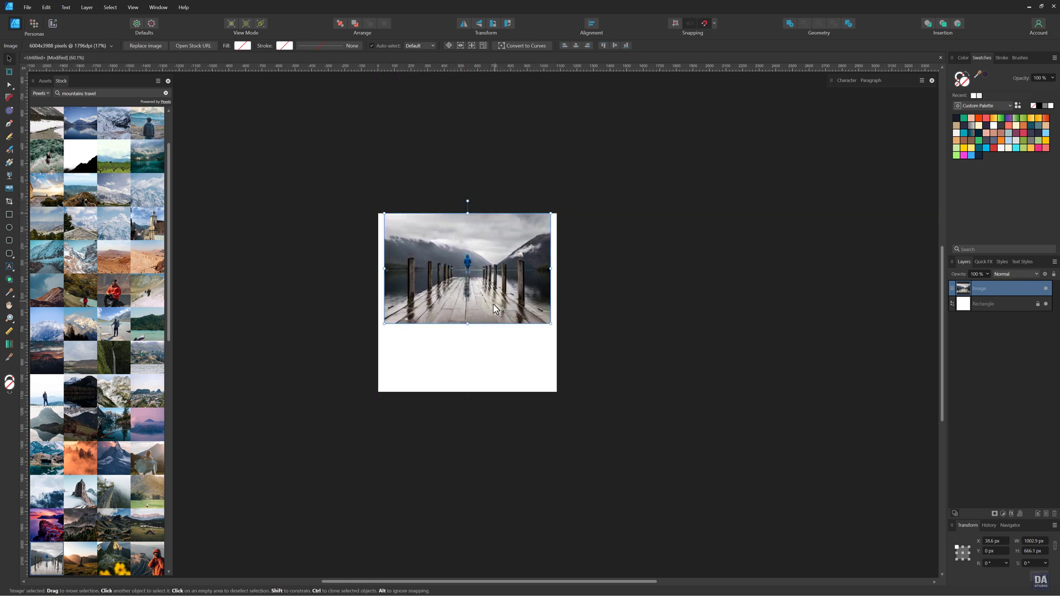
drag(550, 324, 590, 335)
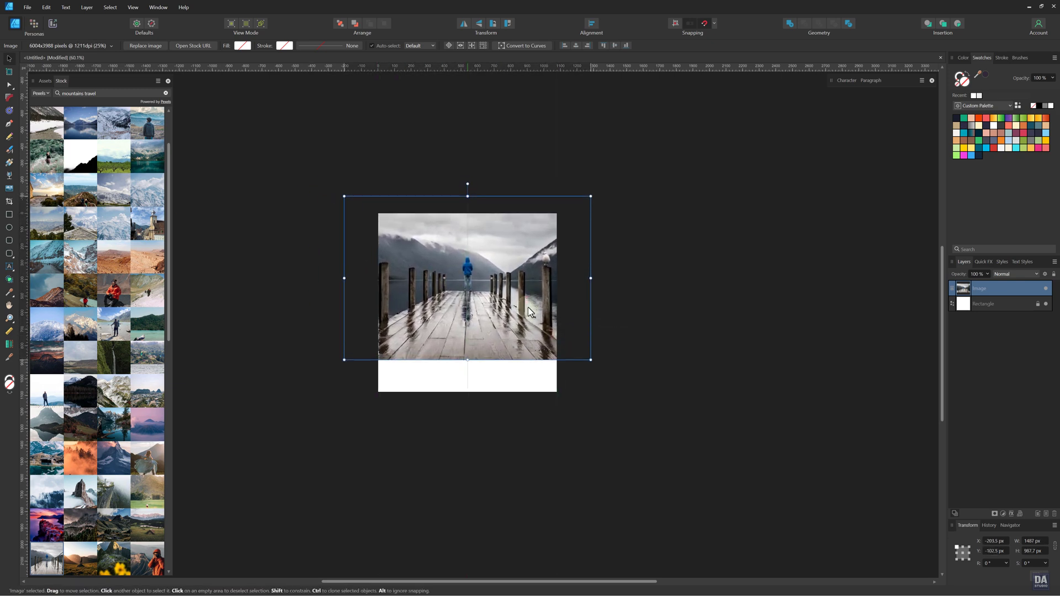
mouse_move(528, 307)
mouse_down()
mouse_move(538, 310)
mouse_move(526, 309)
mouse_up()
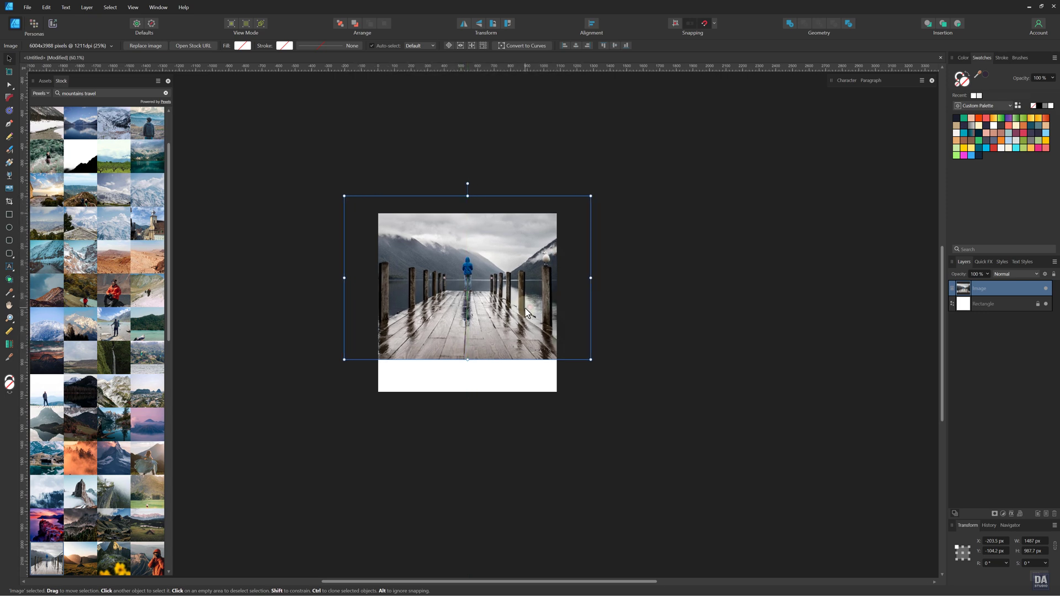
drag(590, 360, 572, 344)
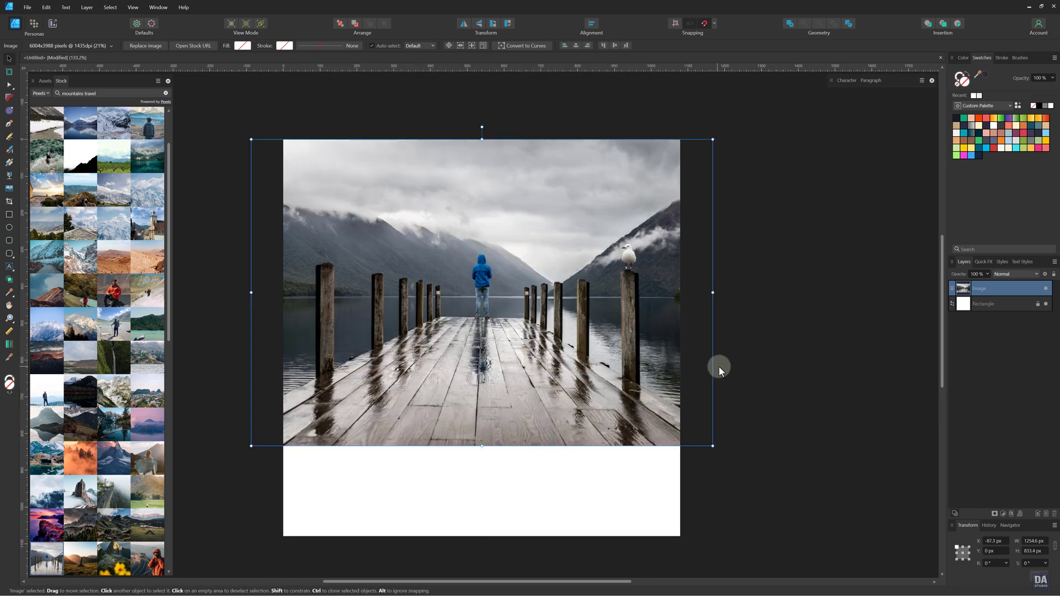
click(728, 364)
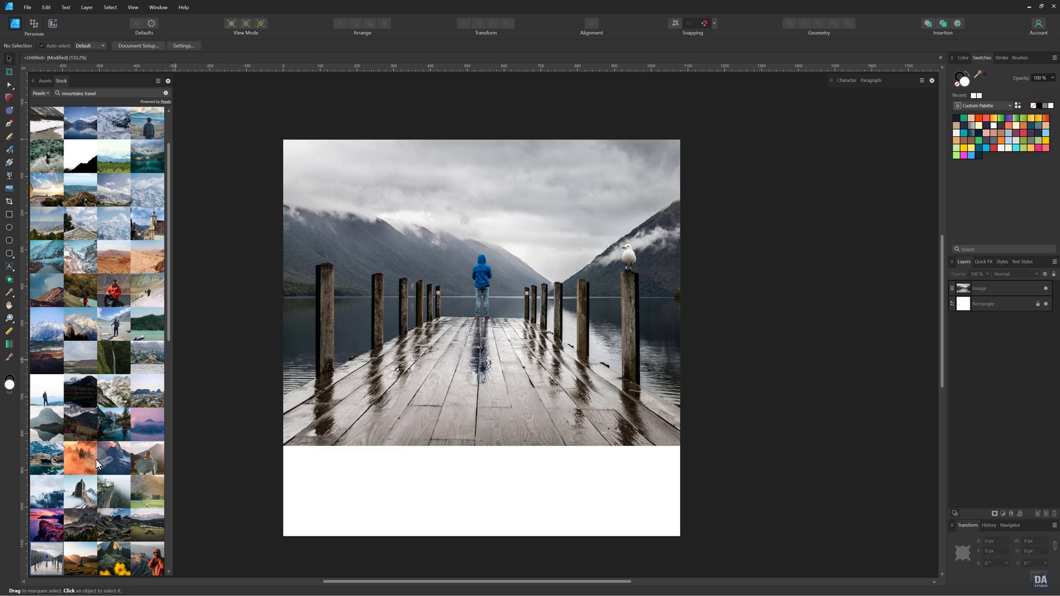
Place the stock photo of orange clouds over dark trees above the pier photo and scale it down to about 36%
drag(96, 463, 481, 347)
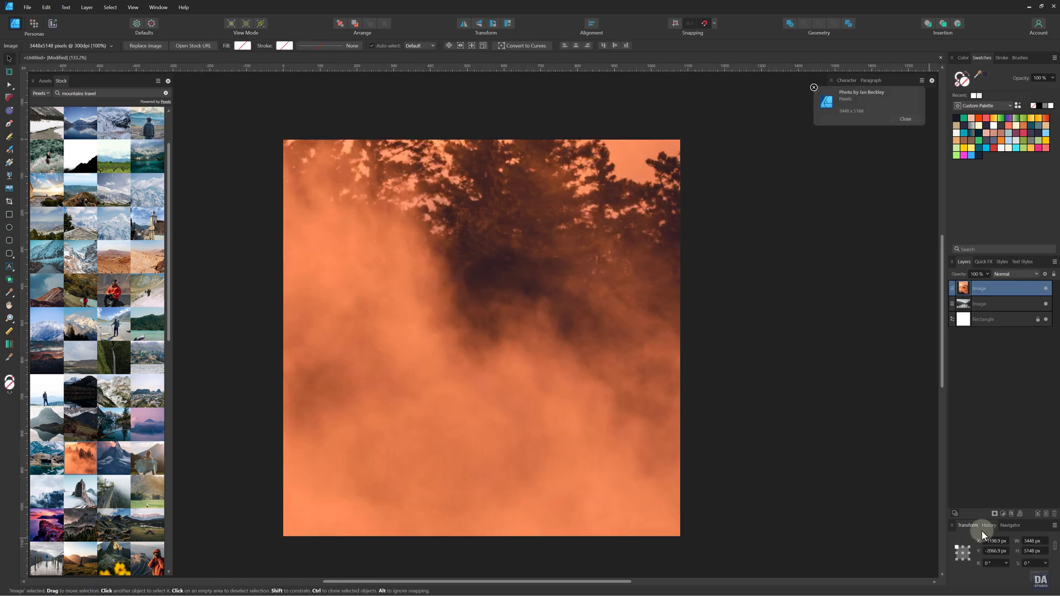
click(1008, 526)
drag(1006, 522, 972, 523)
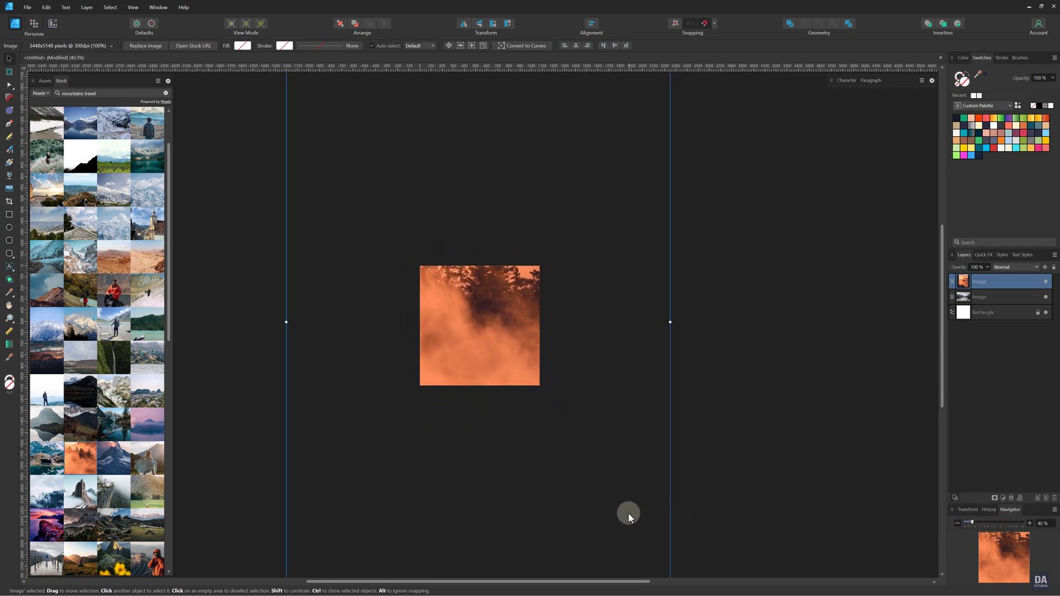
drag(628, 514, 618, 405)
drag(662, 503, 561, 391)
drag(527, 330, 522, 289)
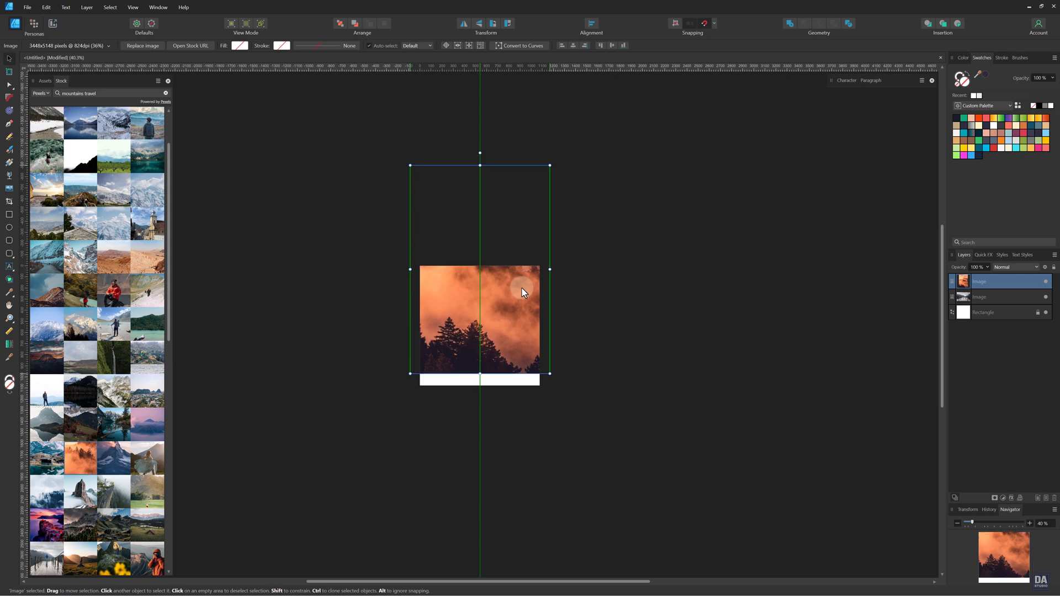
Enlarge the orange cloud photo slightly to about 37%, overhanging both sides of the page
key(z)
click(479, 294)
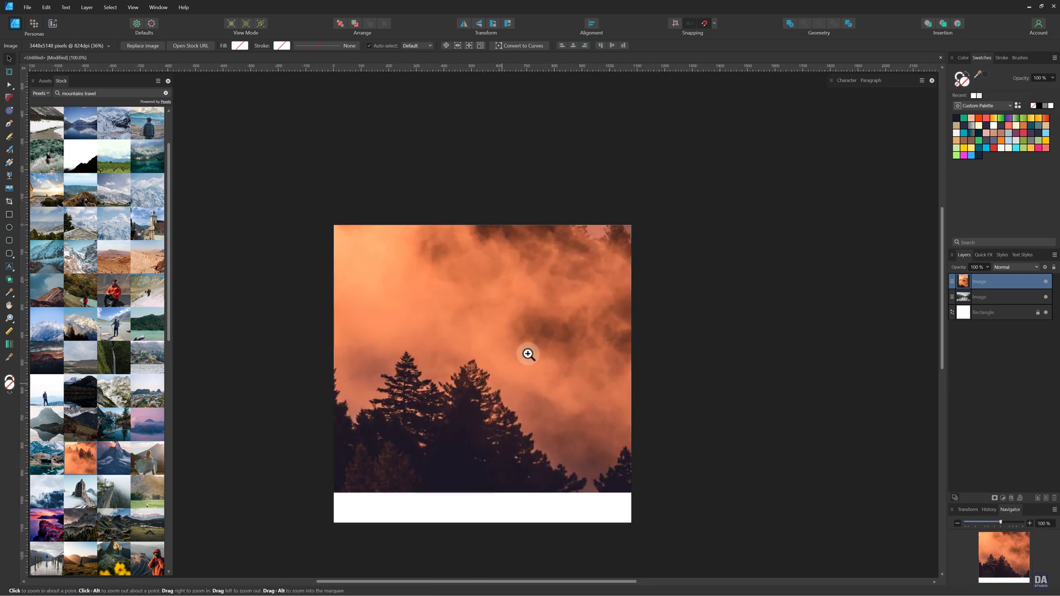
mouse_move(528, 354)
mouse_down()
mouse_move(549, 376)
mouse_move(544, 341)
mouse_up()
key(v)
drag(691, 430, 693, 420)
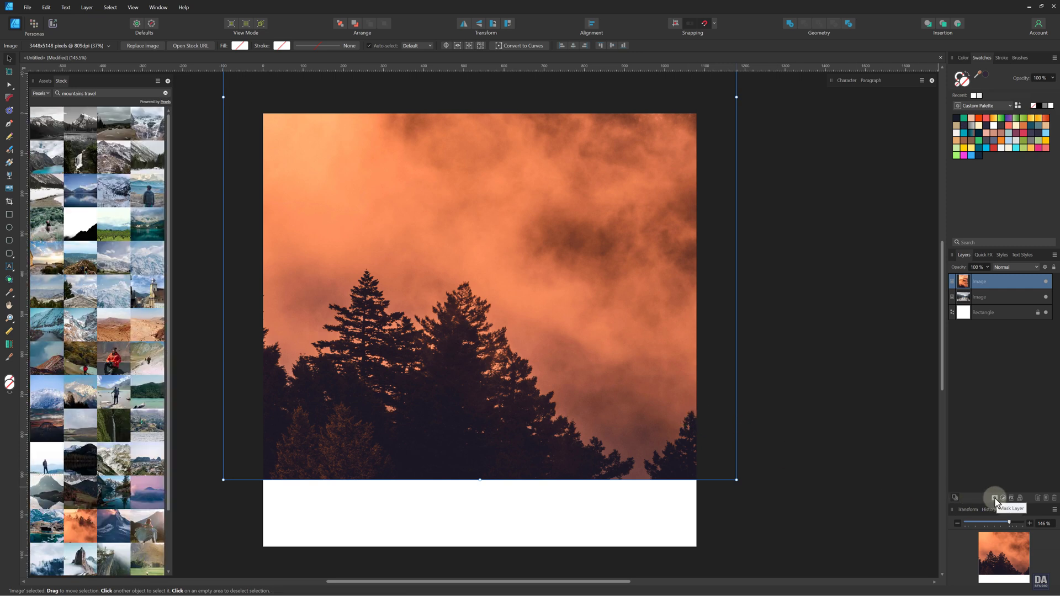
Add a mask layer to the orange cloud photo and give the mask a Linear gradient fill
click(994, 498)
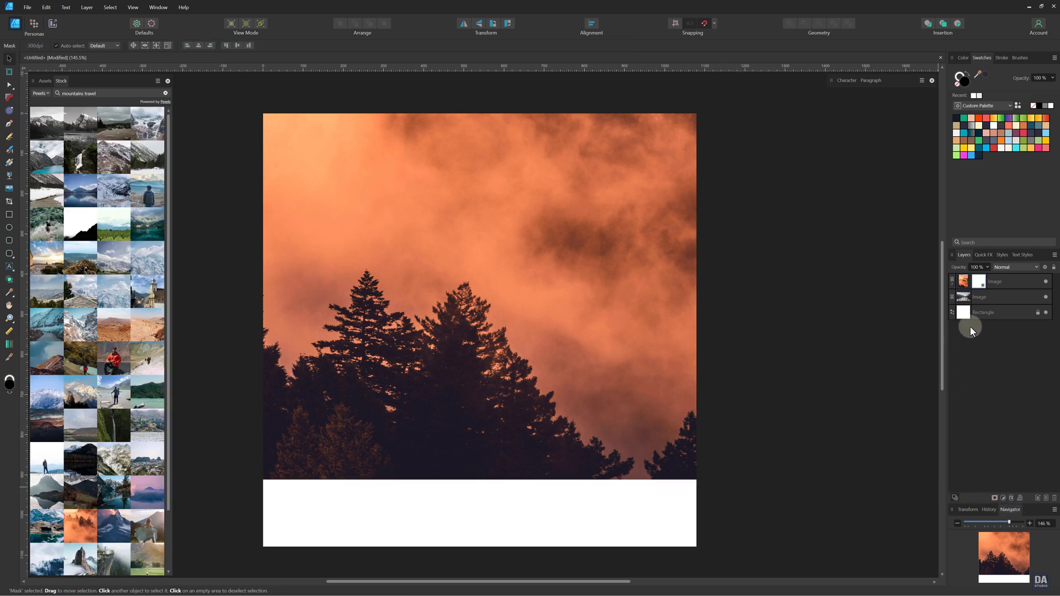
click(953, 285)
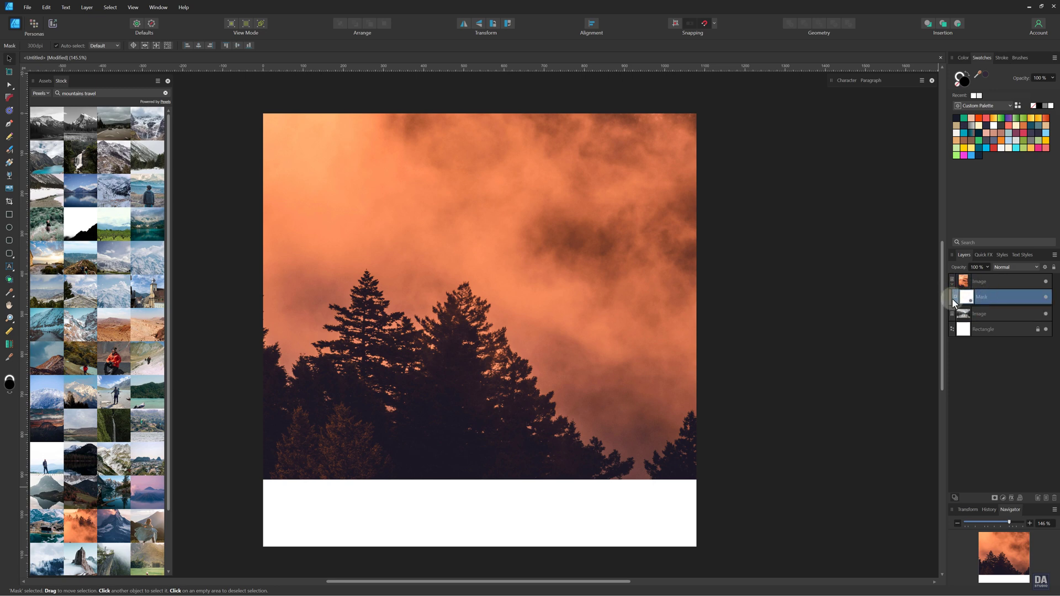
click(10, 164)
click(59, 94)
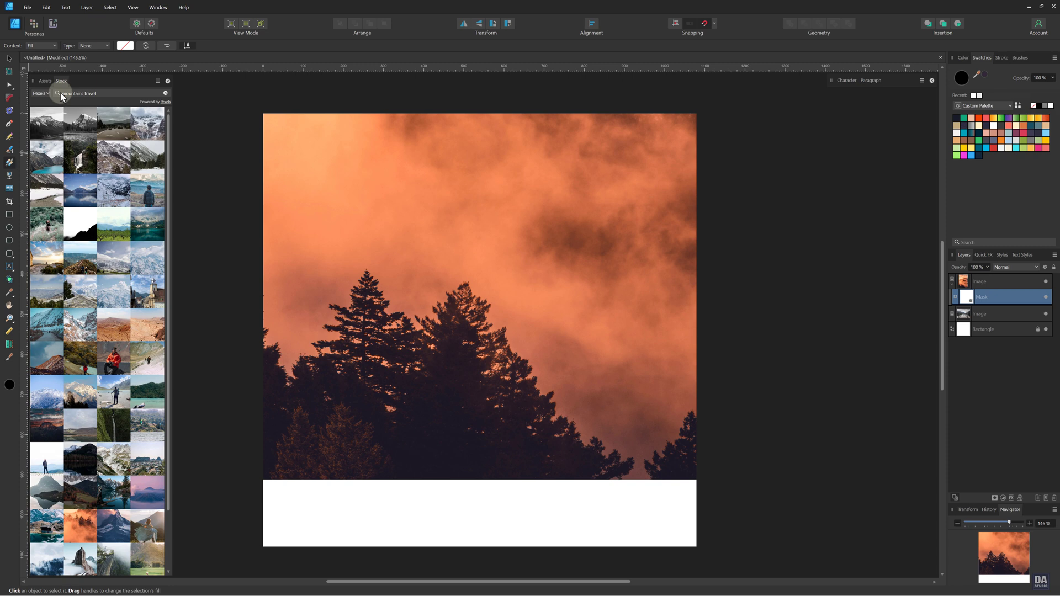
click(92, 46)
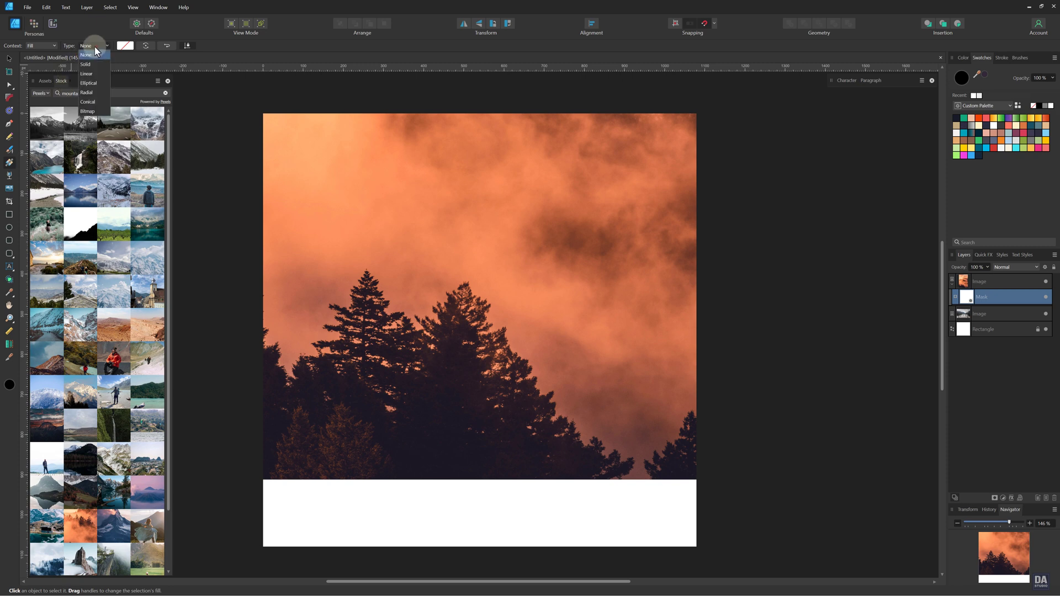
click(88, 74)
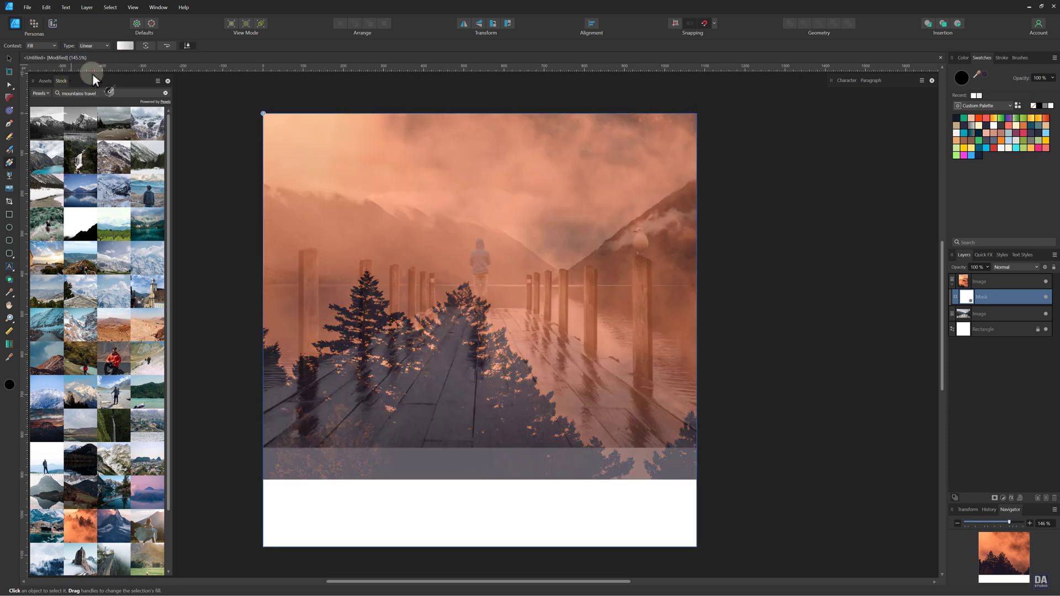
Set the end stop of the mask's gradient to black (000000)
click(125, 45)
click(190, 82)
click(97, 119)
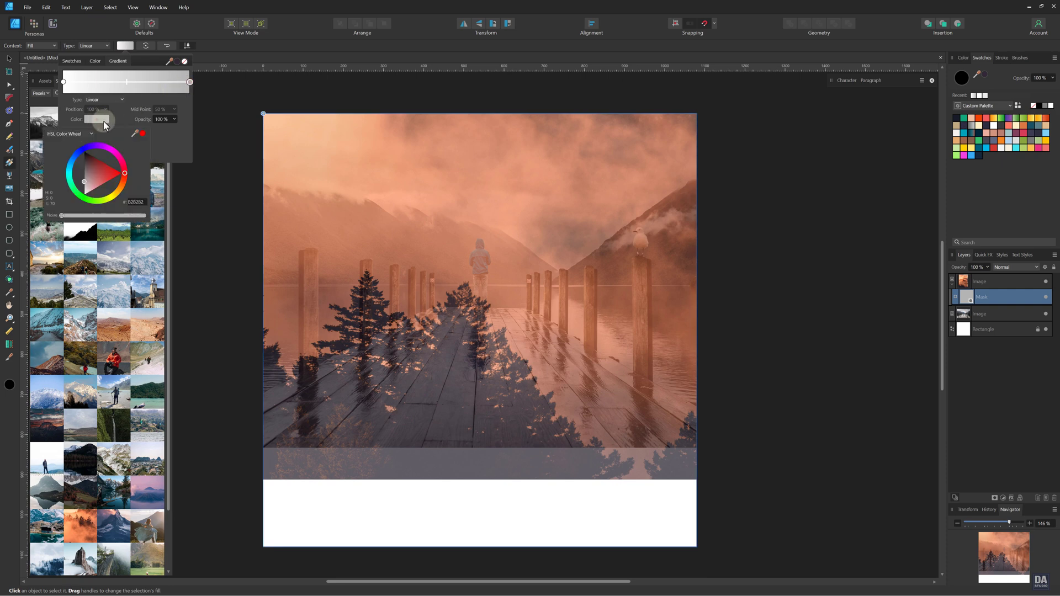
click(84, 157)
drag(83, 154, 74, 148)
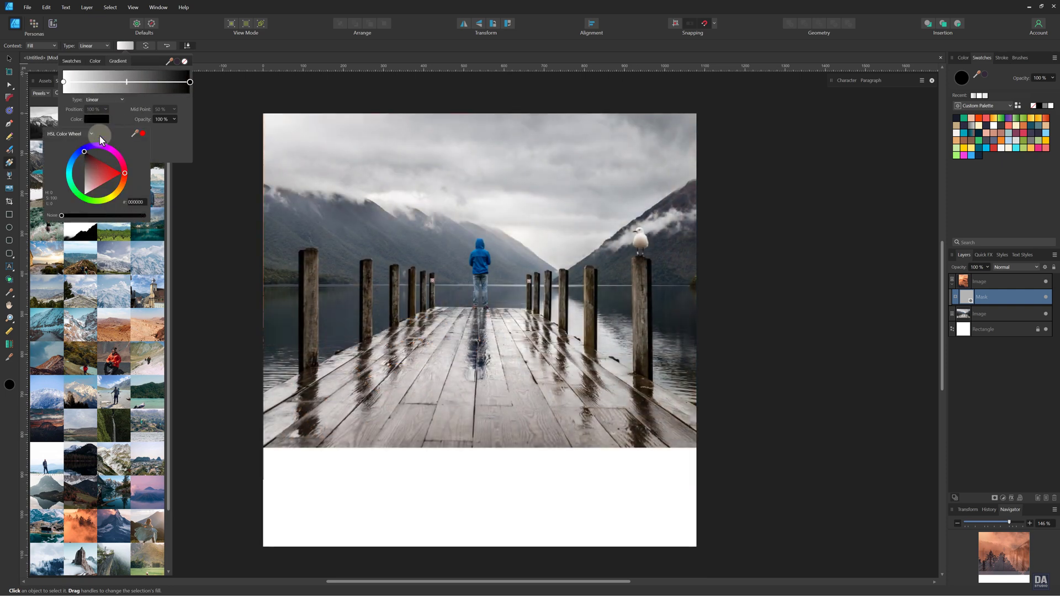
click(220, 46)
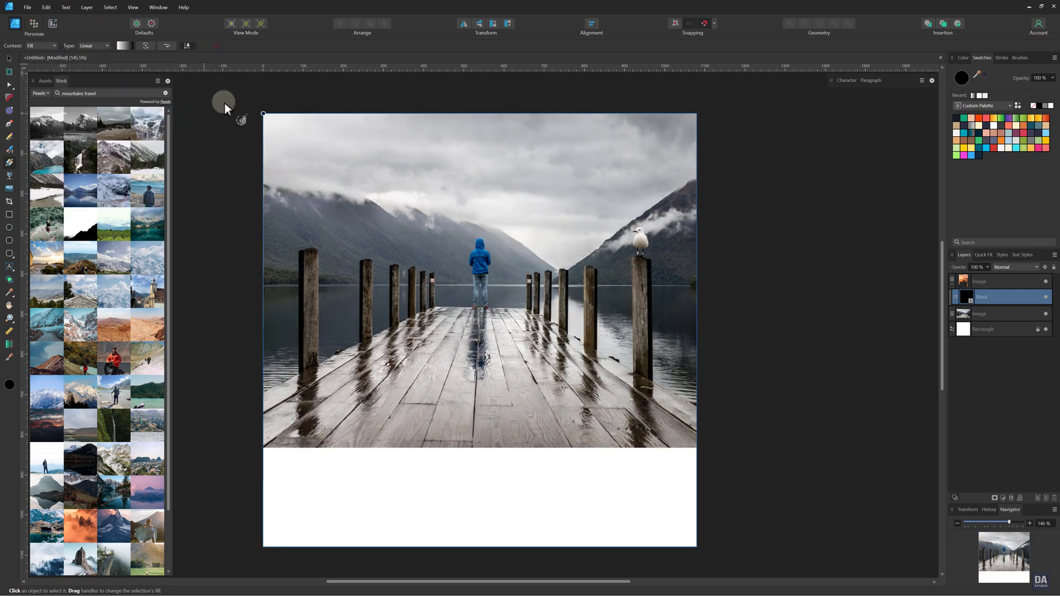
Run the mask gradient vertically from near the page's top edge down to the person's blue jacket and fine-tune its midpoint
drag(480, 281, 479, 441)
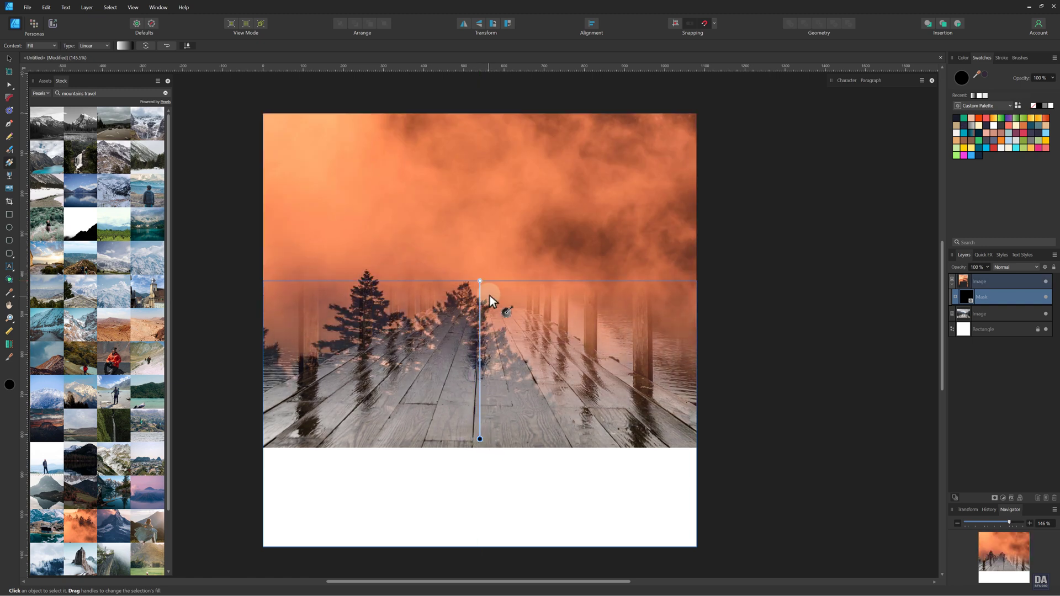
drag(480, 280, 479, 165)
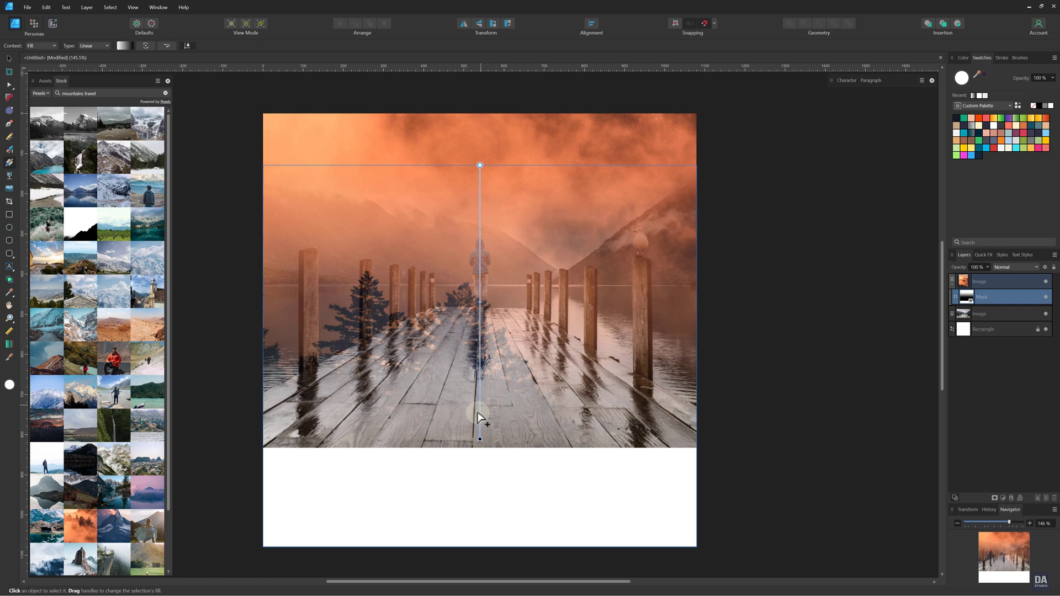
drag(480, 439, 478, 272)
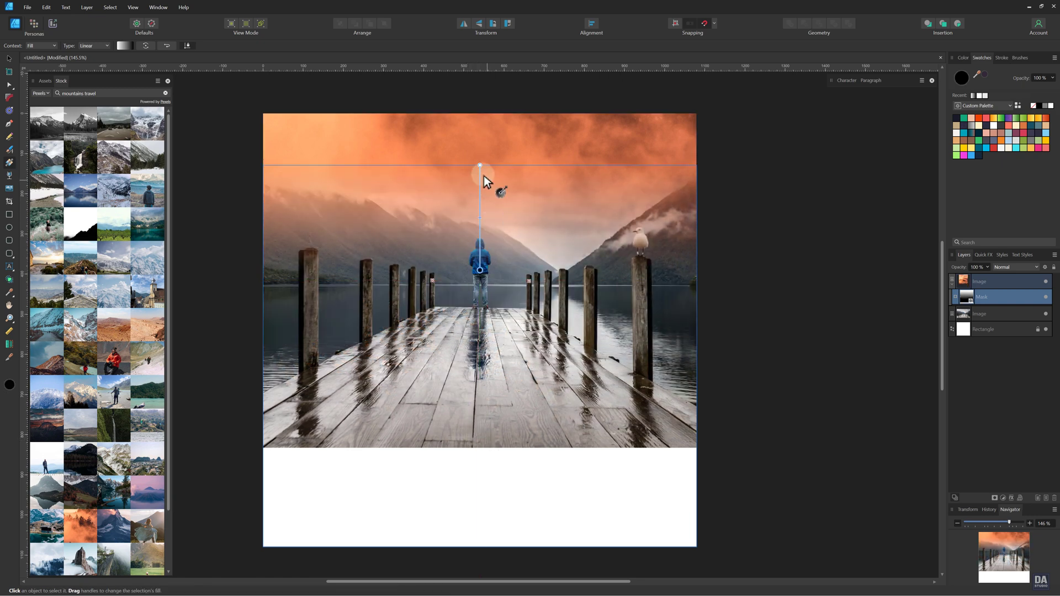
drag(479, 165, 477, 141)
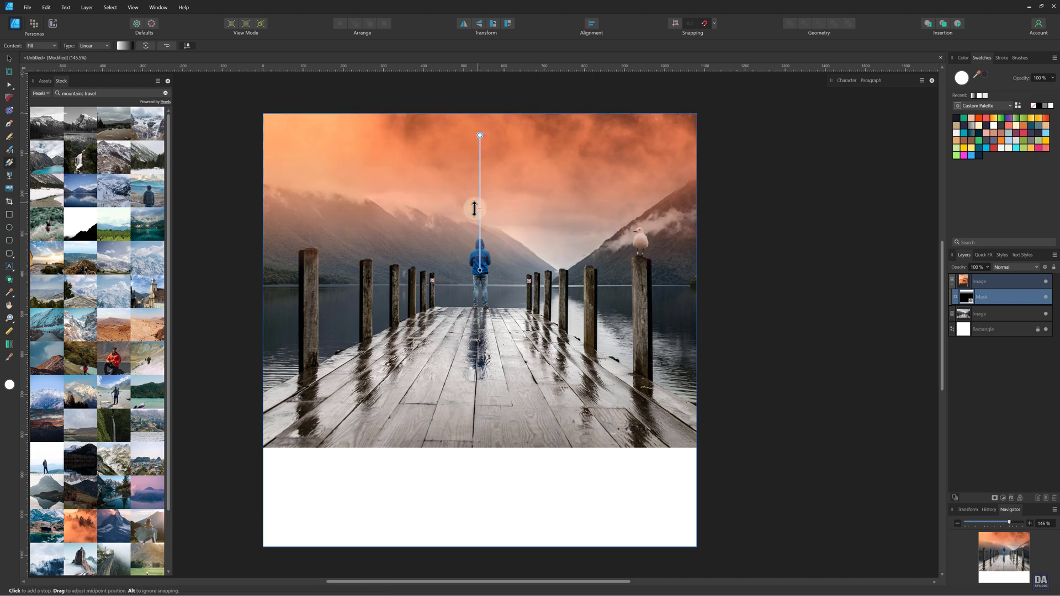
drag(473, 208, 474, 201)
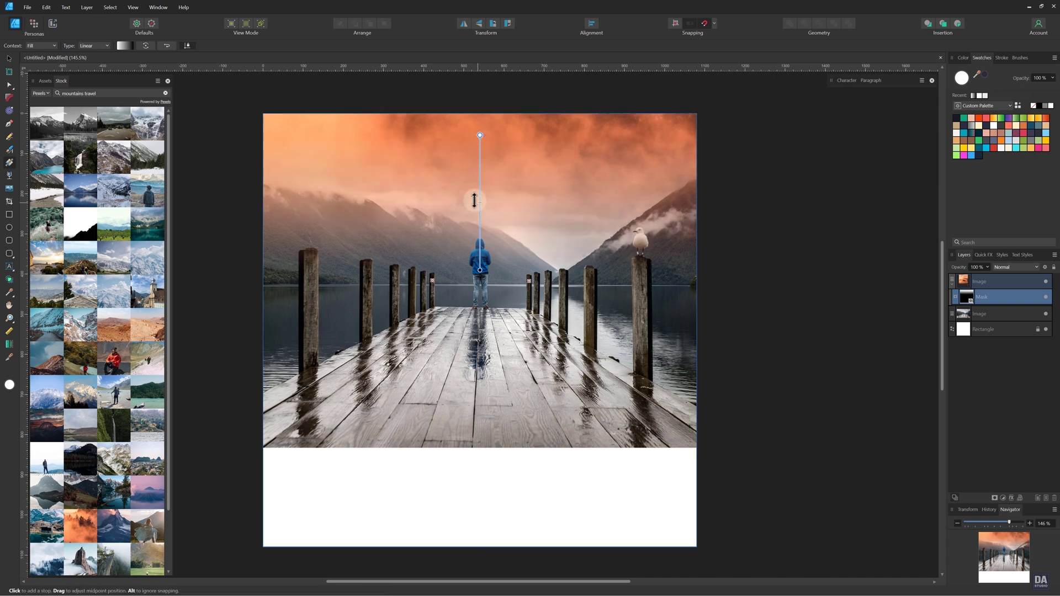
drag(474, 201, 473, 197)
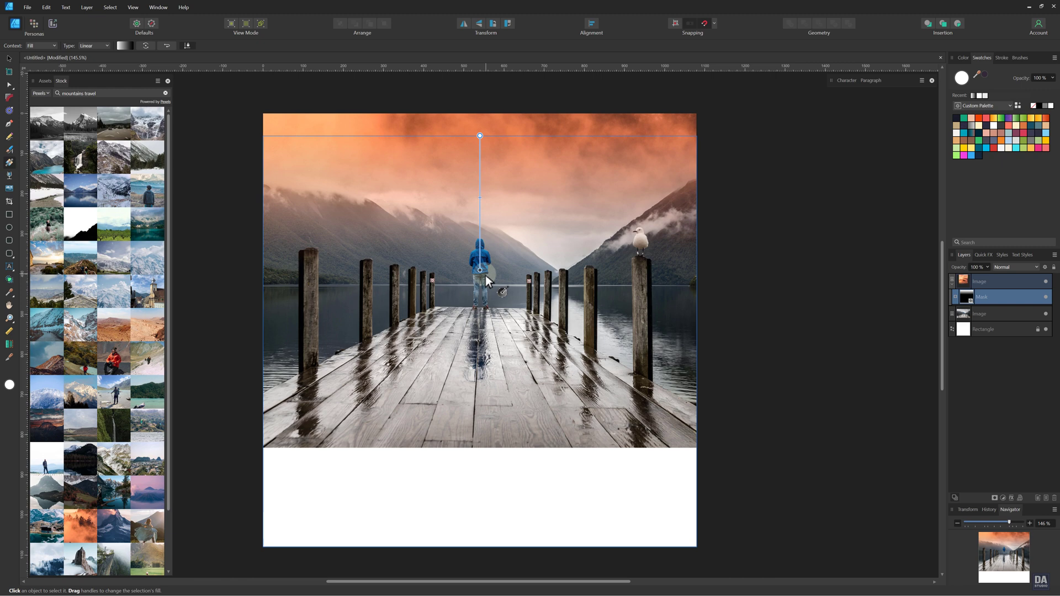
Shorten the mask gradient so it ends at the person's upper back, readjust its midpoint, and deselect everything
drag(480, 271, 478, 253)
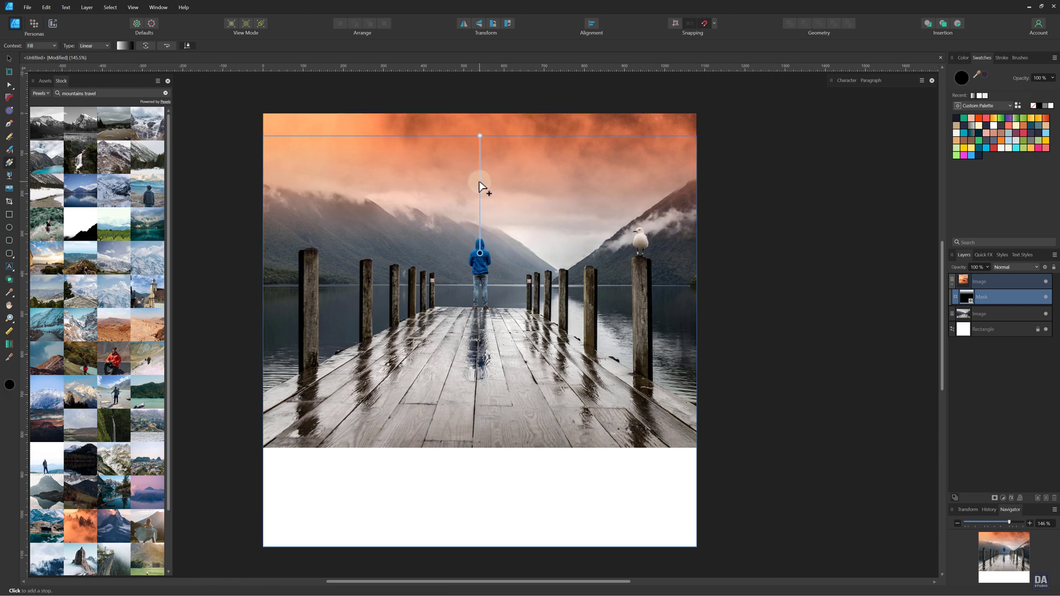
drag(479, 190, 479, 194)
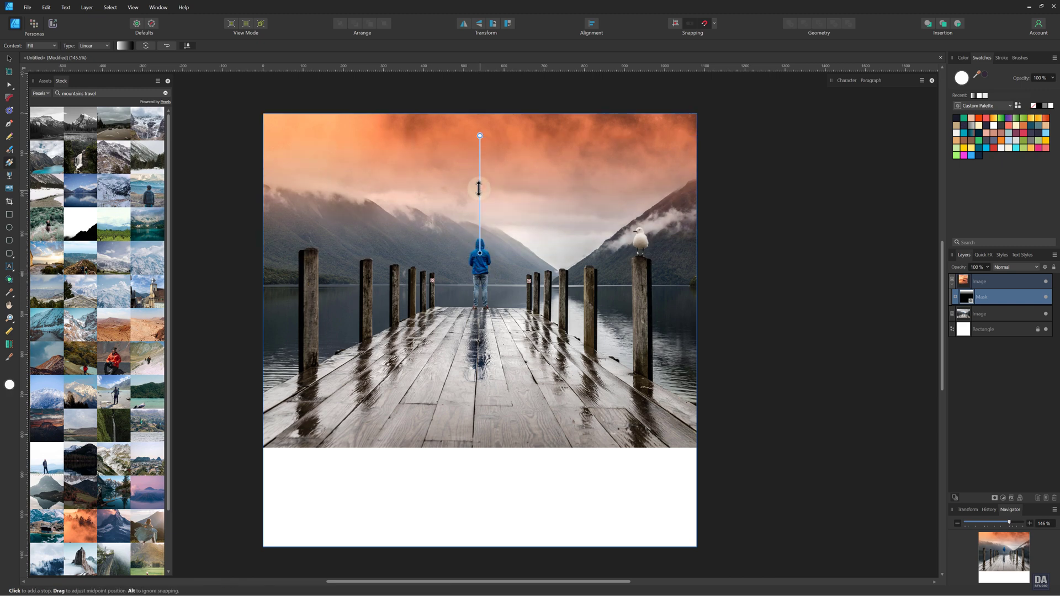
key(v)
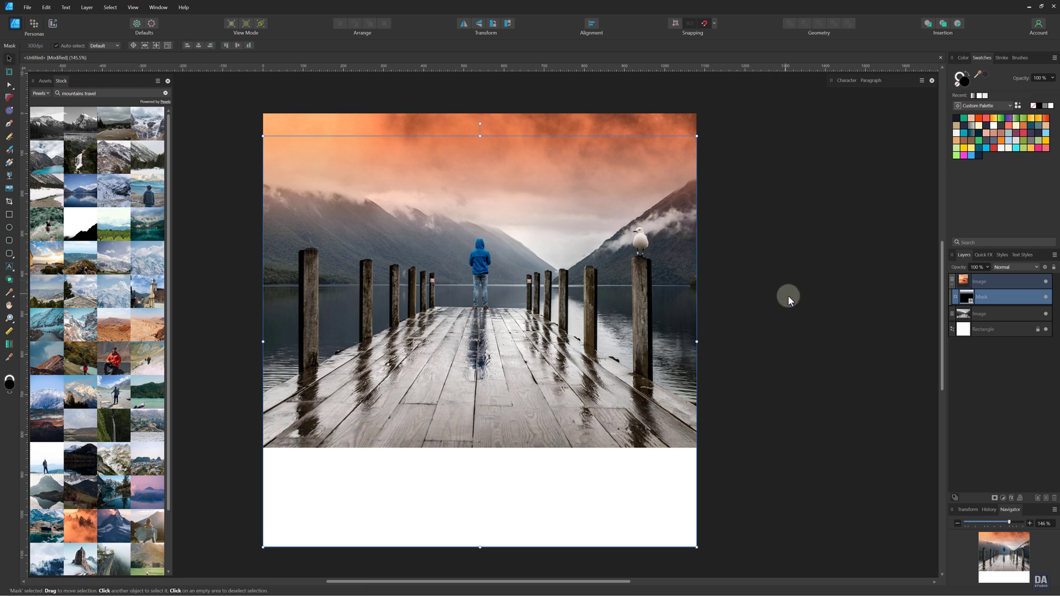
click(788, 296)
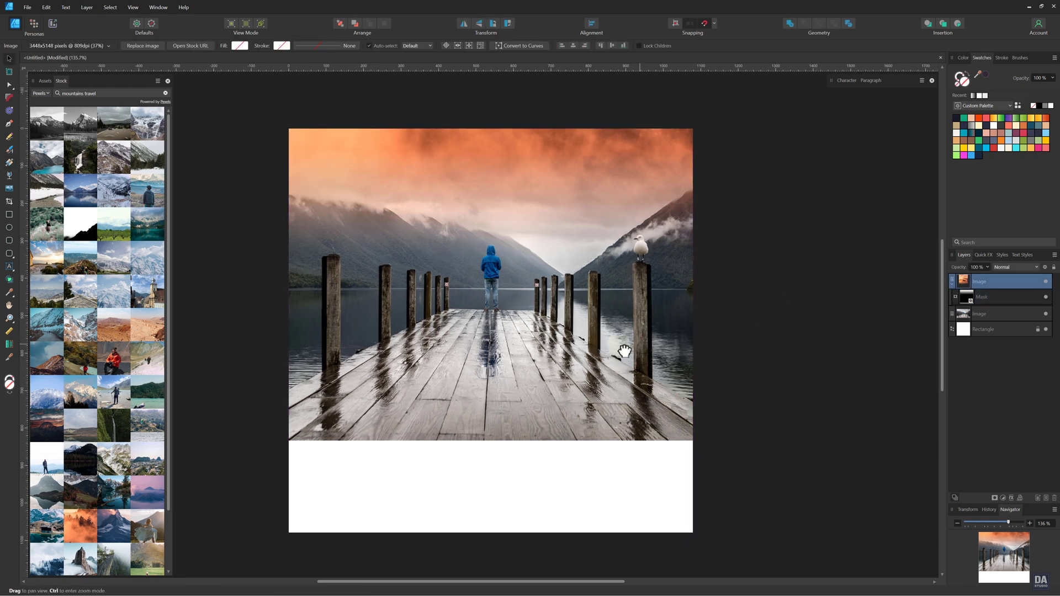
drag(624, 355, 622, 335)
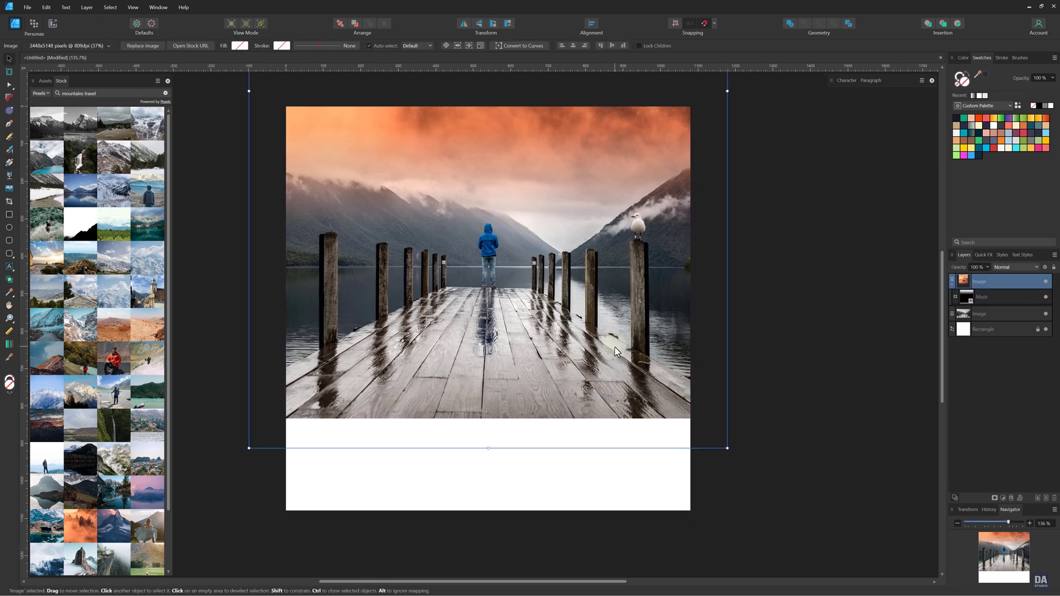
click(744, 361)
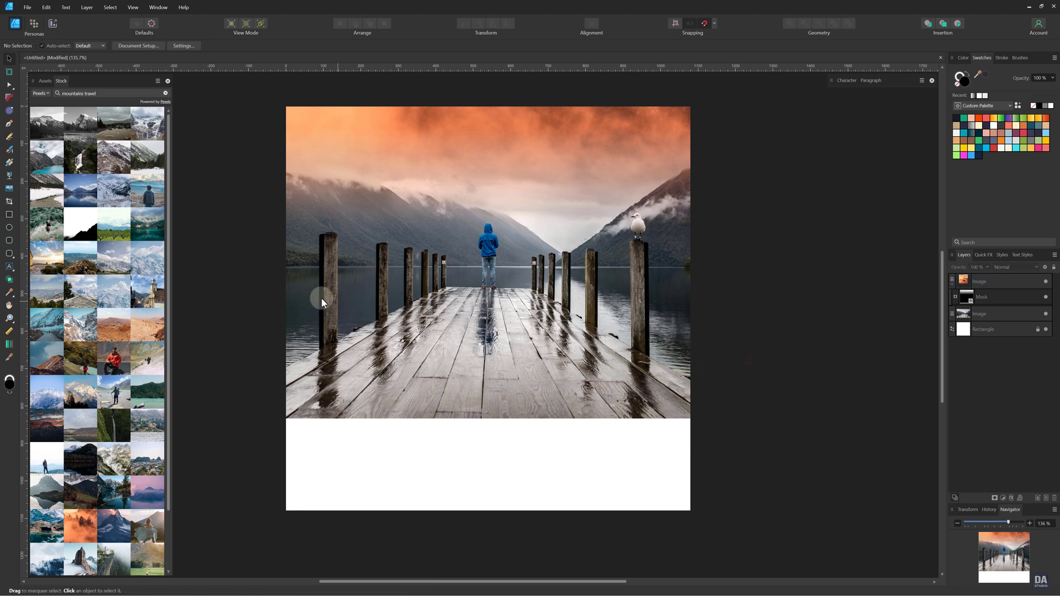
Draw a full-width rectangle from the lower part of the pier down to the page's bottom edge and fill it white
click(9, 215)
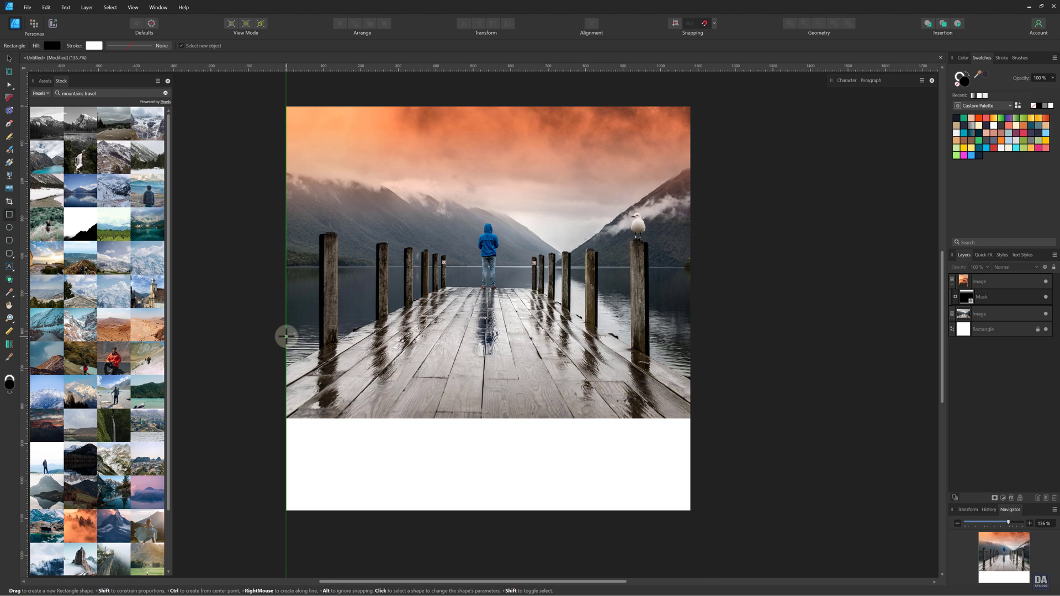
drag(286, 336, 690, 511)
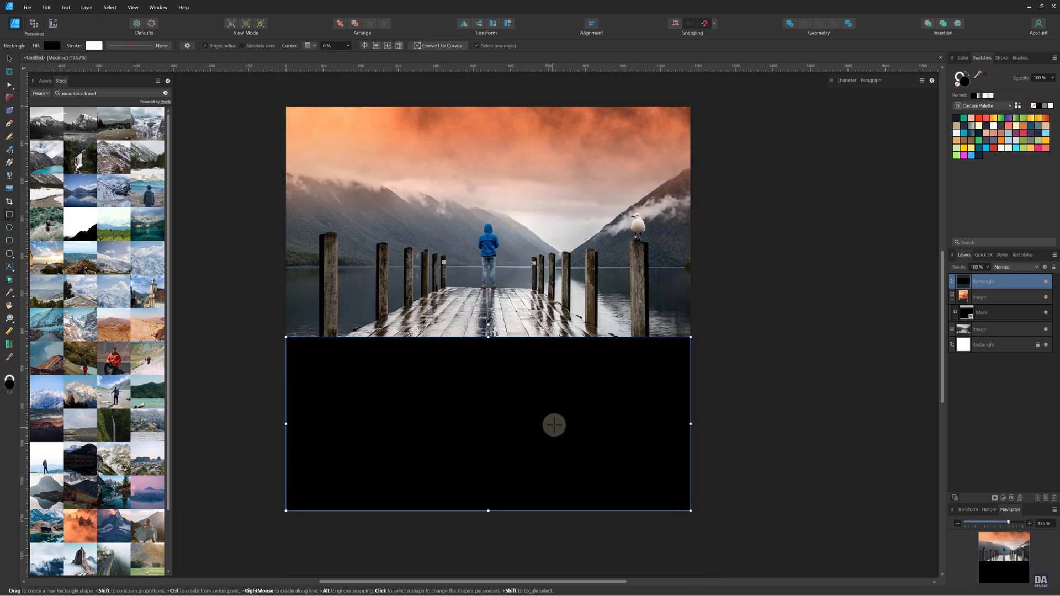
drag(488, 337, 488, 343)
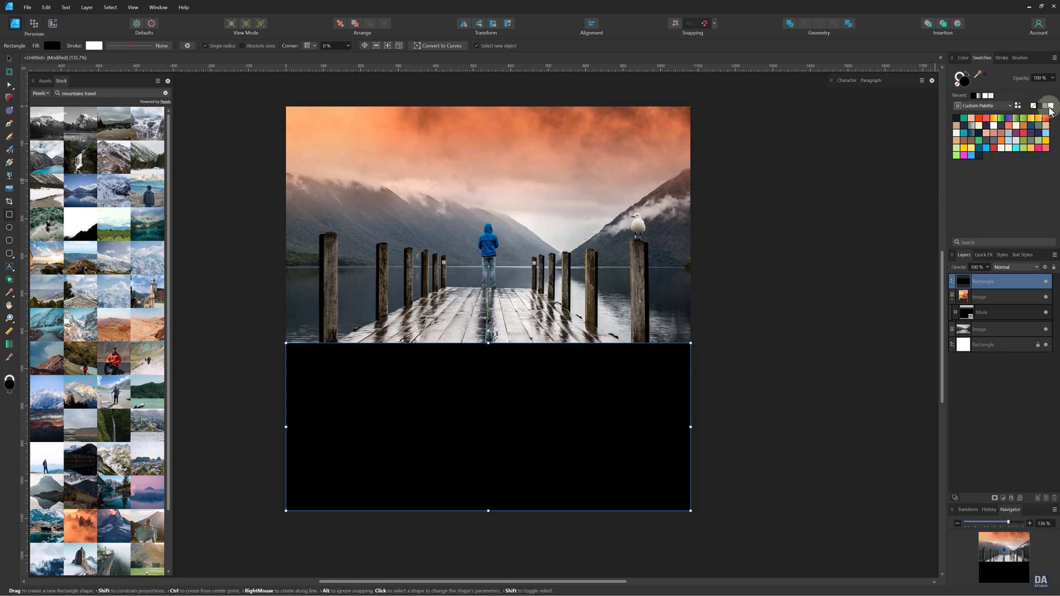
click(1051, 106)
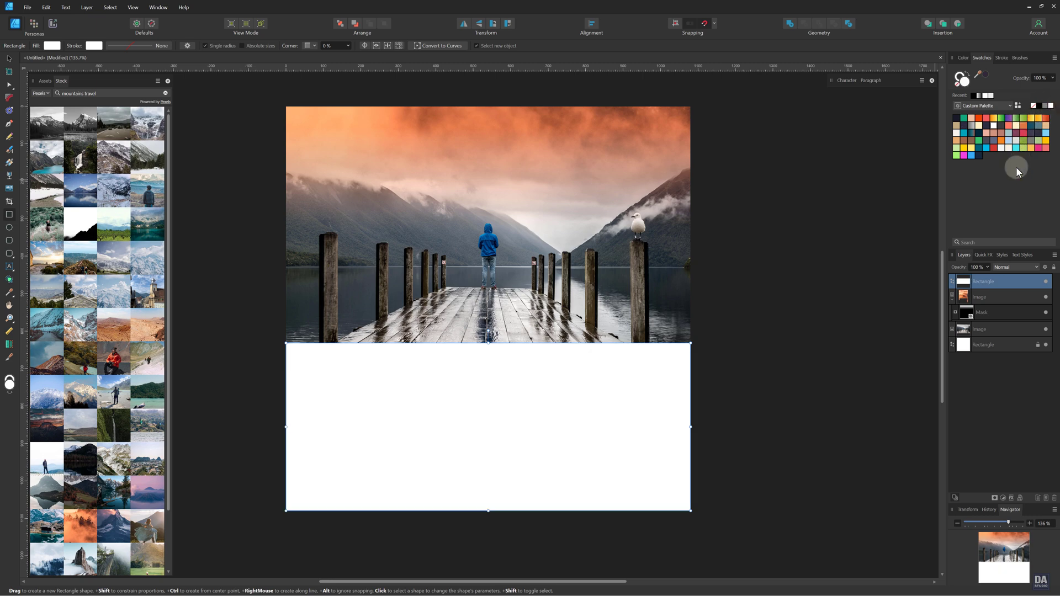
Add a mask to the white rectangle and choose the Dirty Acrylic 02 brush from the Acrylics set in the Pixel Persona
click(995, 498)
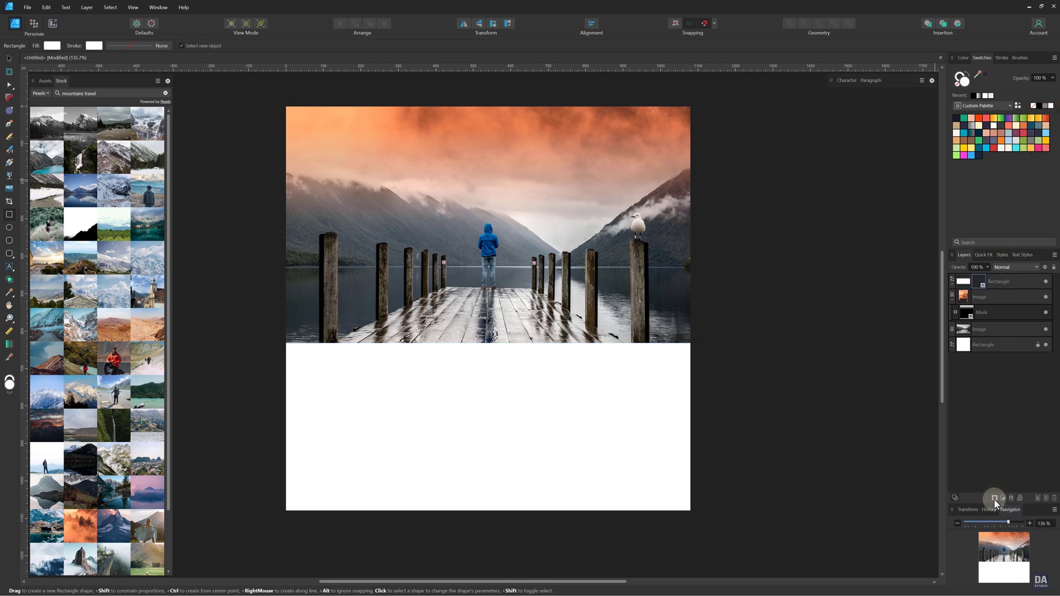
click(36, 25)
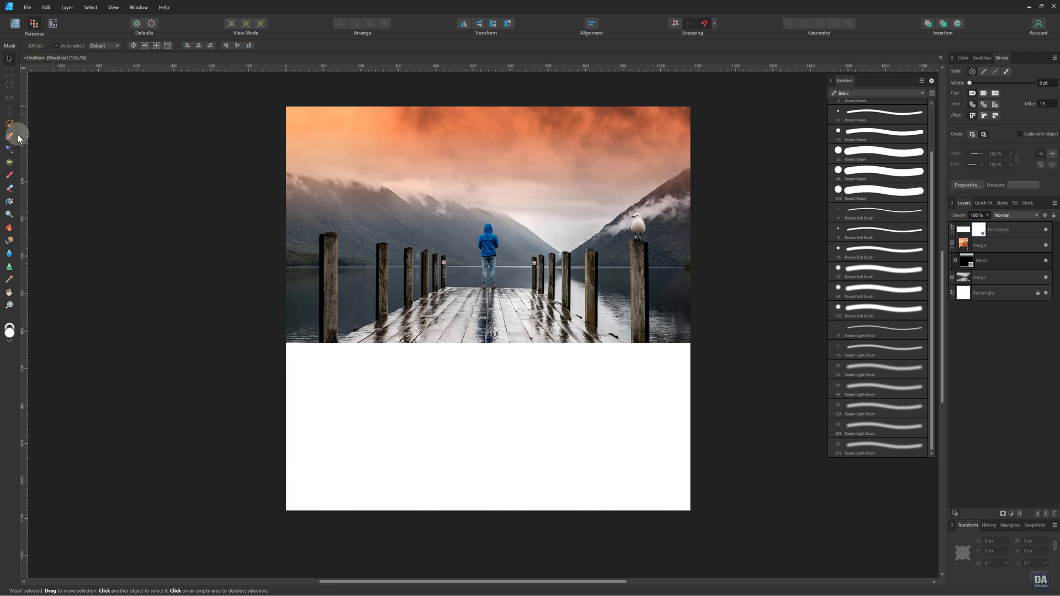
click(10, 176)
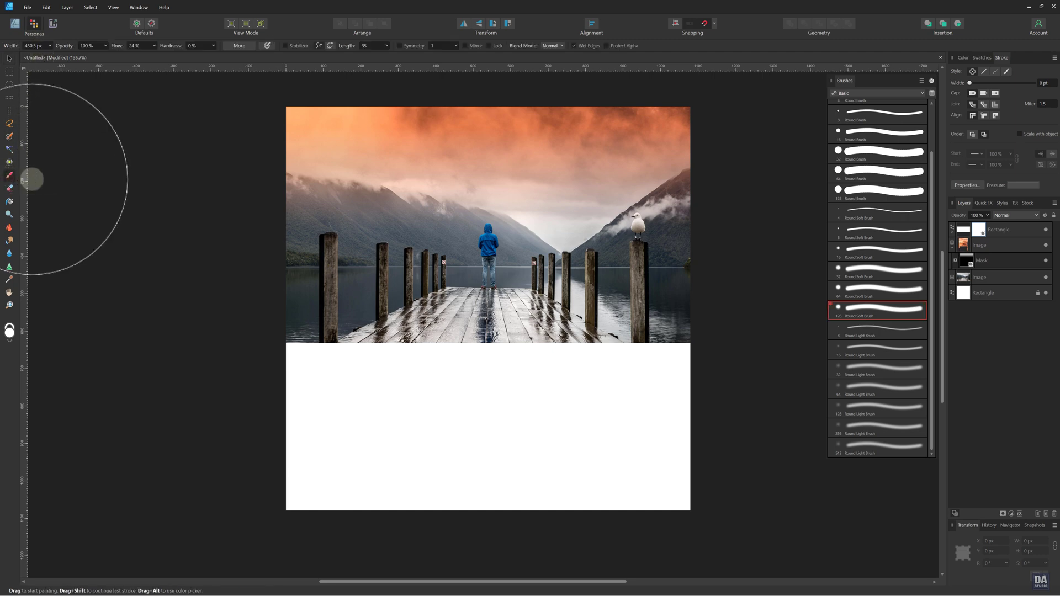
click(858, 93)
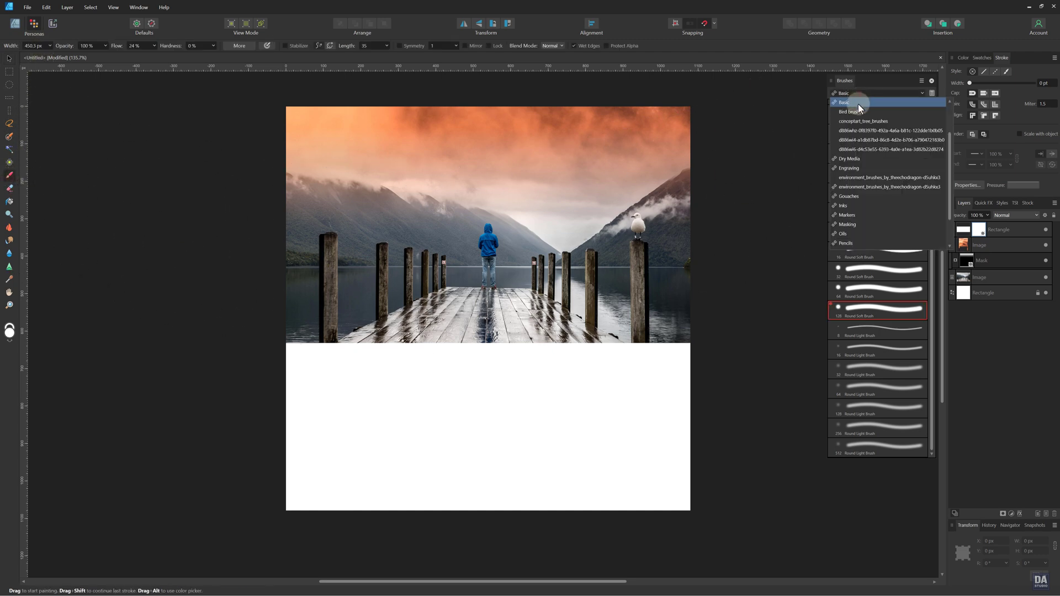
drag(951, 143, 947, 105)
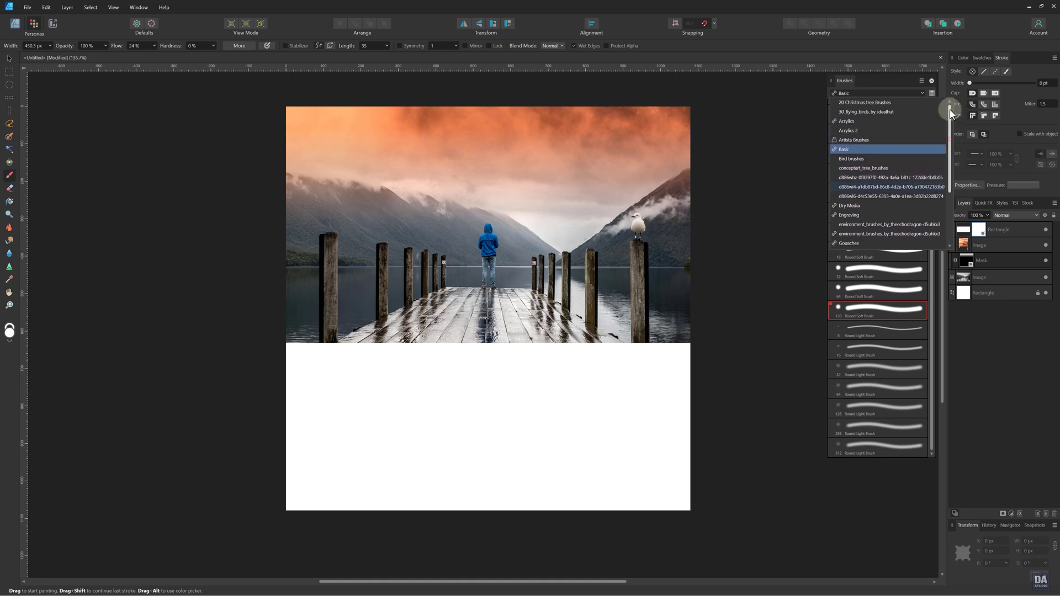
click(876, 123)
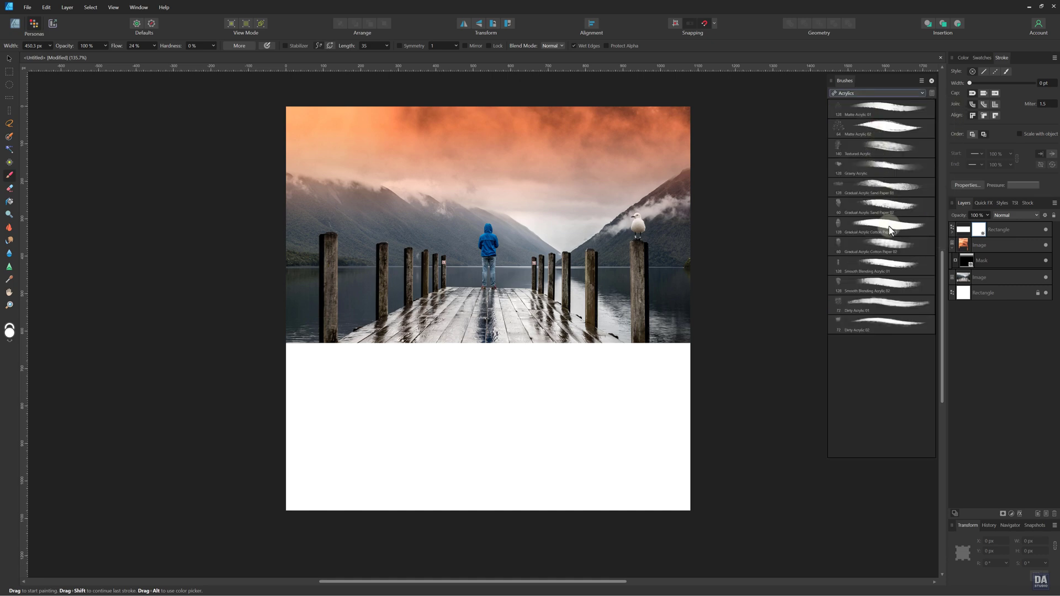
click(864, 329)
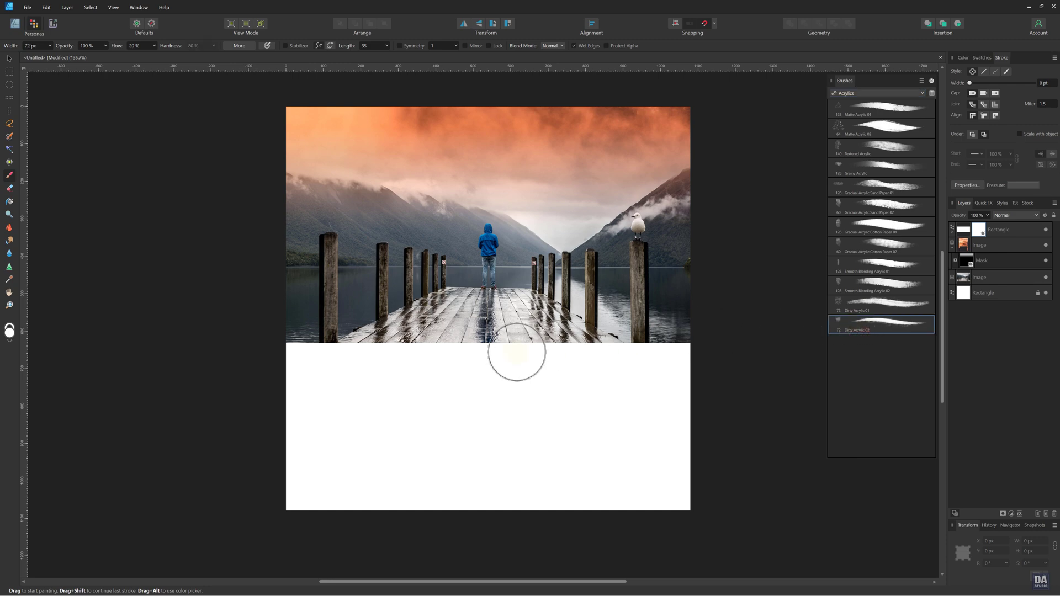
Paint black on the rectangle's mask along its upper edge to give it a ragged, brushed border, reducing the brush width to 23.1 px
key(x)
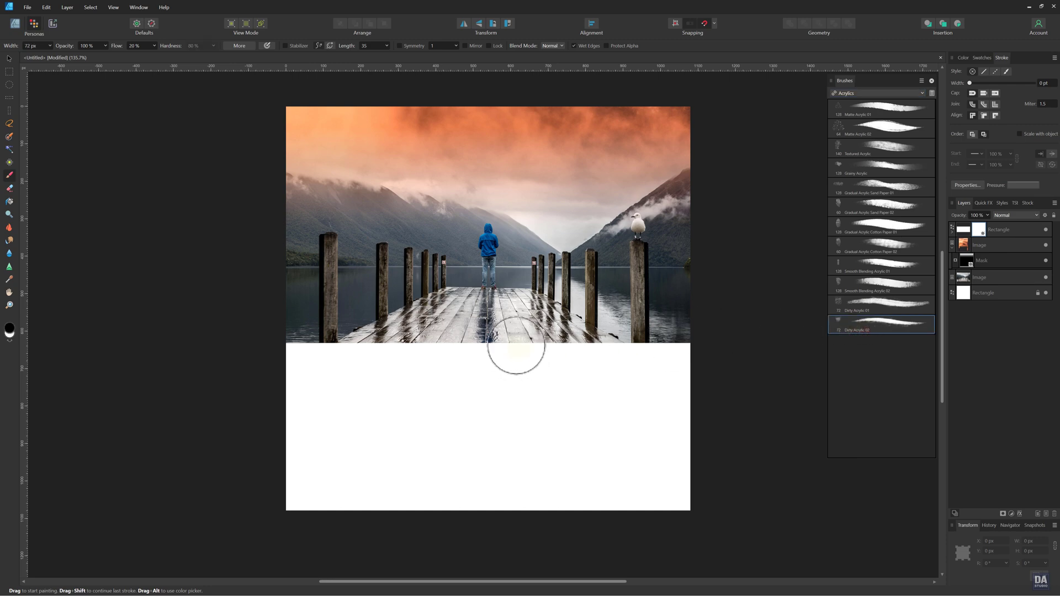
mouse_move(304, 343)
mouse_down()
mouse_move(407, 346)
mouse_move(258, 336)
mouse_move(217, 315)
mouse_up()
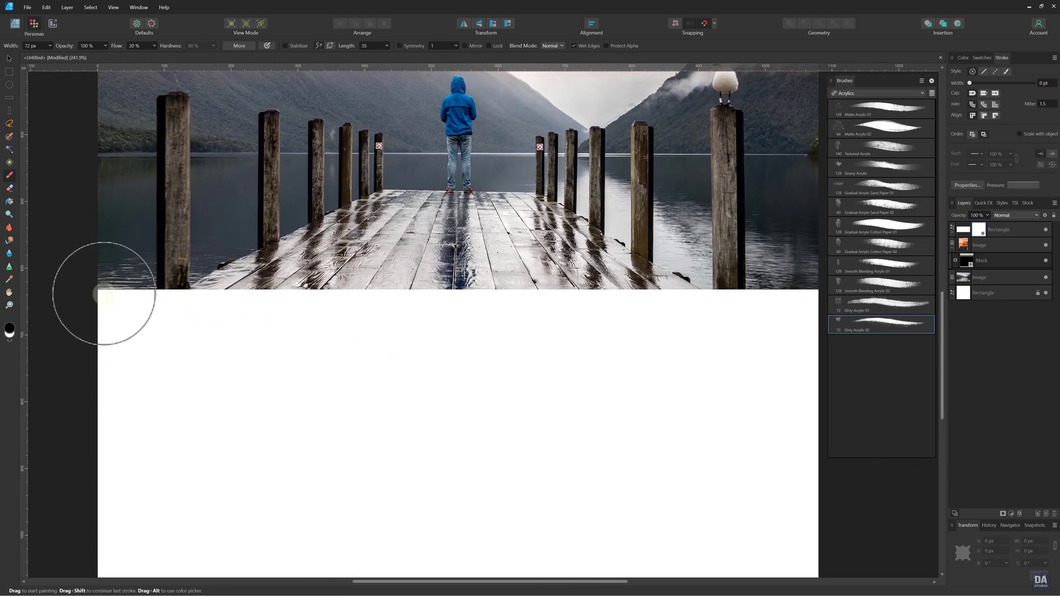
mouse_move(104, 294)
mouse_down()
mouse_move(119, 274)
mouse_move(114, 299)
mouse_move(121, 284)
mouse_move(124, 302)
mouse_move(143, 277)
mouse_move(154, 301)
mouse_move(168, 279)
mouse_move(156, 300)
mouse_move(201, 274)
mouse_move(199, 317)
mouse_move(244, 276)
mouse_move(239, 293)
mouse_move(251, 282)
mouse_move(252, 297)
mouse_move(290, 276)
mouse_move(287, 307)
mouse_move(310, 281)
mouse_move(294, 311)
mouse_move(327, 277)
mouse_move(322, 294)
mouse_move(326, 281)
mouse_move(384, 301)
mouse_move(342, 296)
mouse_move(351, 283)
mouse_move(338, 304)
mouse_move(361, 288)
mouse_move(335, 314)
mouse_move(341, 286)
mouse_move(318, 305)
mouse_move(309, 285)
mouse_move(317, 305)
mouse_move(329, 289)
mouse_move(273, 309)
mouse_move(272, 294)
mouse_move(257, 311)
mouse_move(256, 296)
mouse_move(218, 310)
mouse_move(106, 307)
mouse_up()
key(bracketleft)
key(bracketleft)
key(bracketleft)
key(bracketleft)
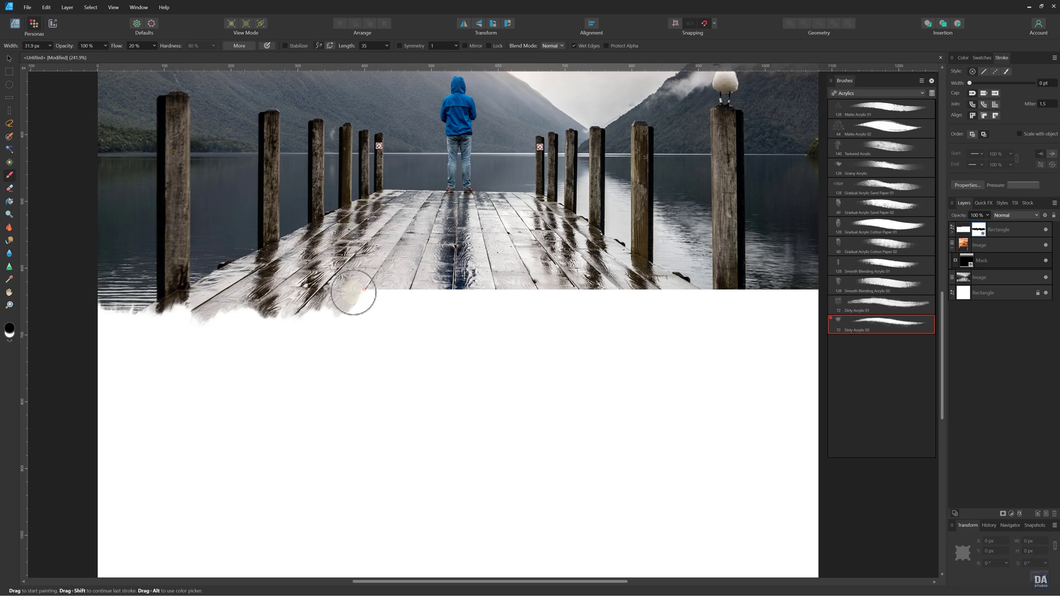
mouse_move(356, 299)
mouse_down()
mouse_move(375, 271)
mouse_move(363, 309)
mouse_move(388, 283)
mouse_move(380, 315)
mouse_move(405, 284)
mouse_move(397, 311)
mouse_move(419, 279)
mouse_move(415, 311)
mouse_move(440, 273)
mouse_move(427, 321)
mouse_move(441, 308)
mouse_move(447, 319)
mouse_move(474, 291)
mouse_move(464, 314)
mouse_move(518, 286)
mouse_move(500, 321)
mouse_move(511, 278)
mouse_up()
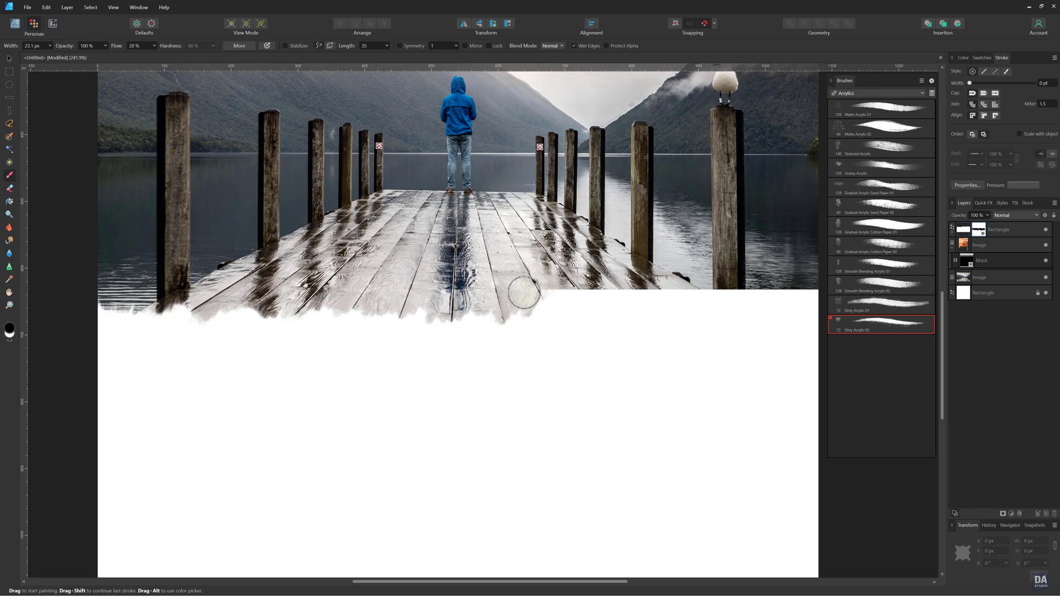
drag(534, 313, 555, 267)
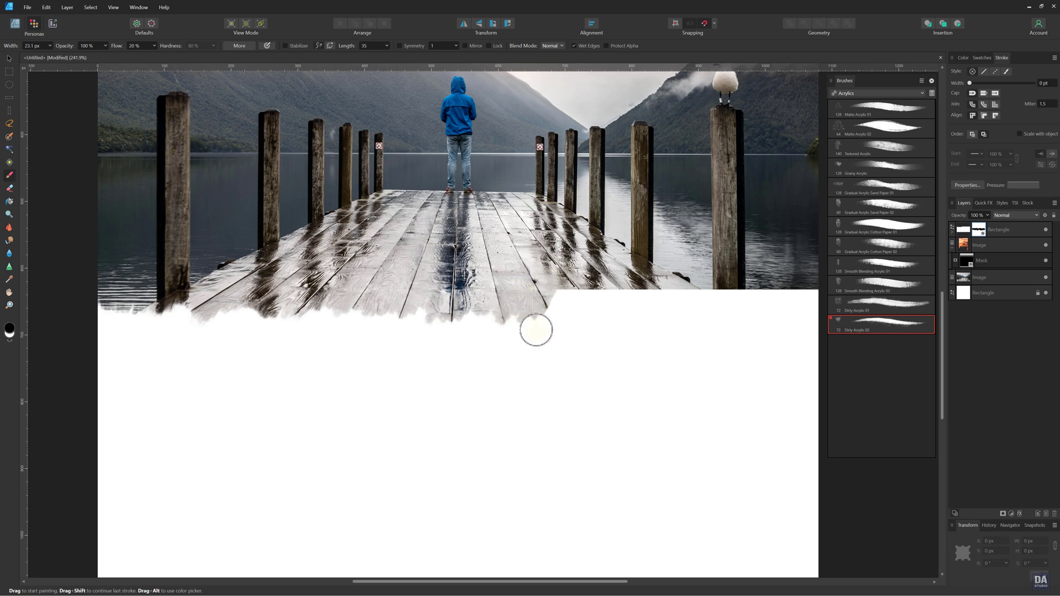
mouse_move(536, 331)
mouse_down()
mouse_move(569, 275)
mouse_move(556, 313)
mouse_move(580, 282)
mouse_move(552, 324)
mouse_move(571, 287)
mouse_move(571, 318)
mouse_move(597, 288)
mouse_move(573, 322)
mouse_move(615, 286)
mouse_move(589, 322)
mouse_move(625, 276)
mouse_up()
mouse_move(601, 320)
mouse_down()
mouse_move(629, 284)
mouse_move(622, 311)
mouse_move(609, 326)
mouse_move(630, 276)
mouse_move(635, 300)
mouse_move(622, 328)
mouse_move(637, 291)
mouse_move(622, 312)
mouse_move(666, 276)
mouse_move(636, 313)
mouse_move(681, 274)
mouse_move(643, 321)
mouse_move(682, 277)
mouse_move(665, 319)
mouse_up()
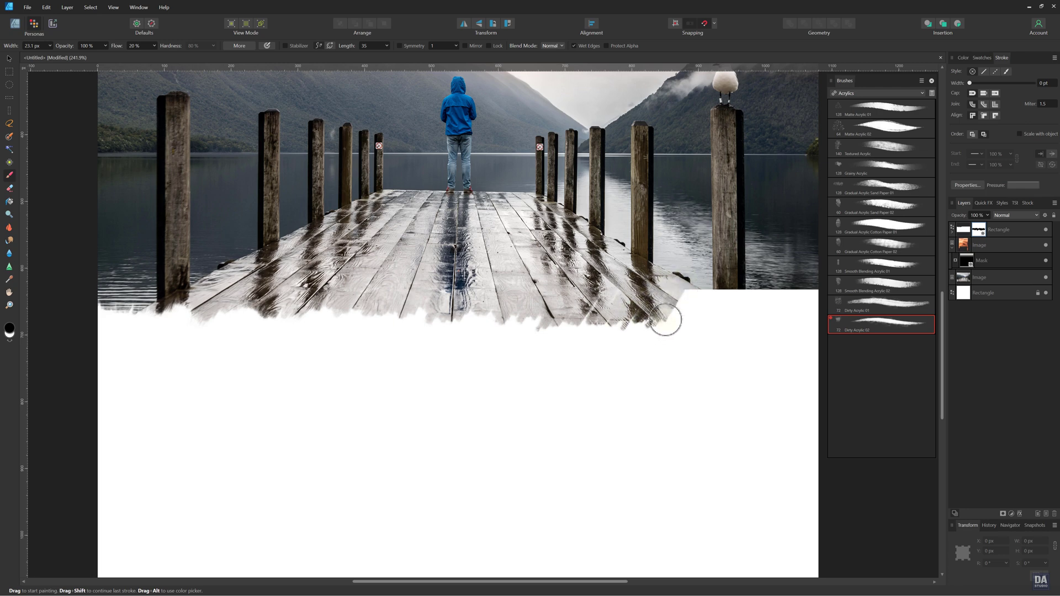
drag(696, 285, 685, 318)
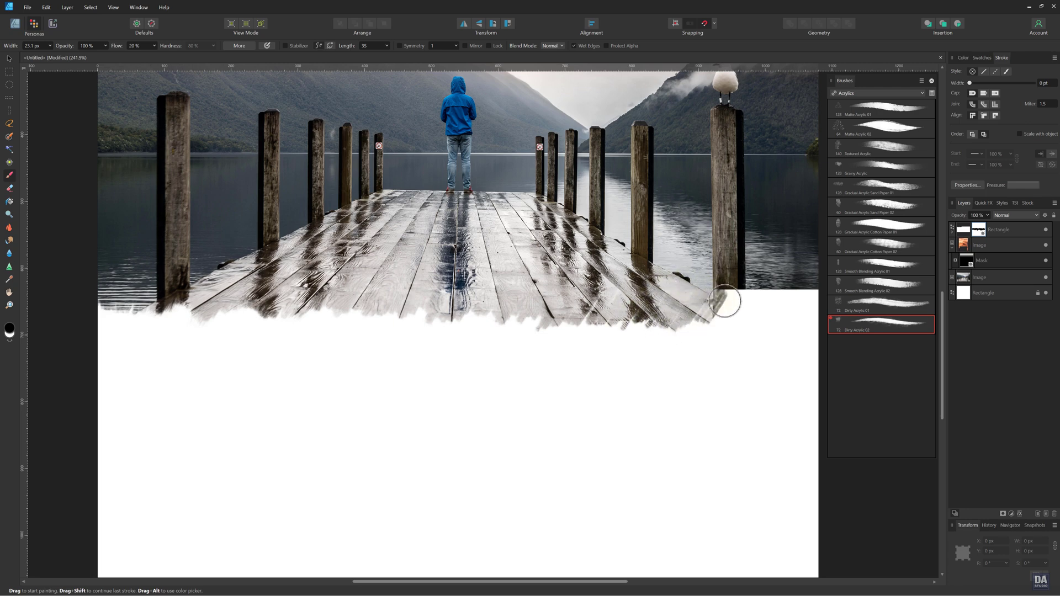
drag(747, 350, 685, 348)
mouse_move(672, 280)
mouse_down()
mouse_move(651, 297)
mouse_move(648, 276)
mouse_move(628, 311)
mouse_move(657, 264)
mouse_move(653, 310)
mouse_move(686, 271)
mouse_move(669, 317)
mouse_move(699, 280)
mouse_move(693, 313)
mouse_move(702, 310)
mouse_move(715, 270)
mouse_move(688, 303)
mouse_move(682, 277)
mouse_move(655, 306)
mouse_move(675, 268)
mouse_move(684, 282)
mouse_move(627, 293)
mouse_move(648, 266)
mouse_move(691, 320)
mouse_move(733, 259)
mouse_move(720, 316)
mouse_move(754, 267)
mouse_move(741, 332)
mouse_move(767, 296)
mouse_move(750, 313)
mouse_up()
key(z)
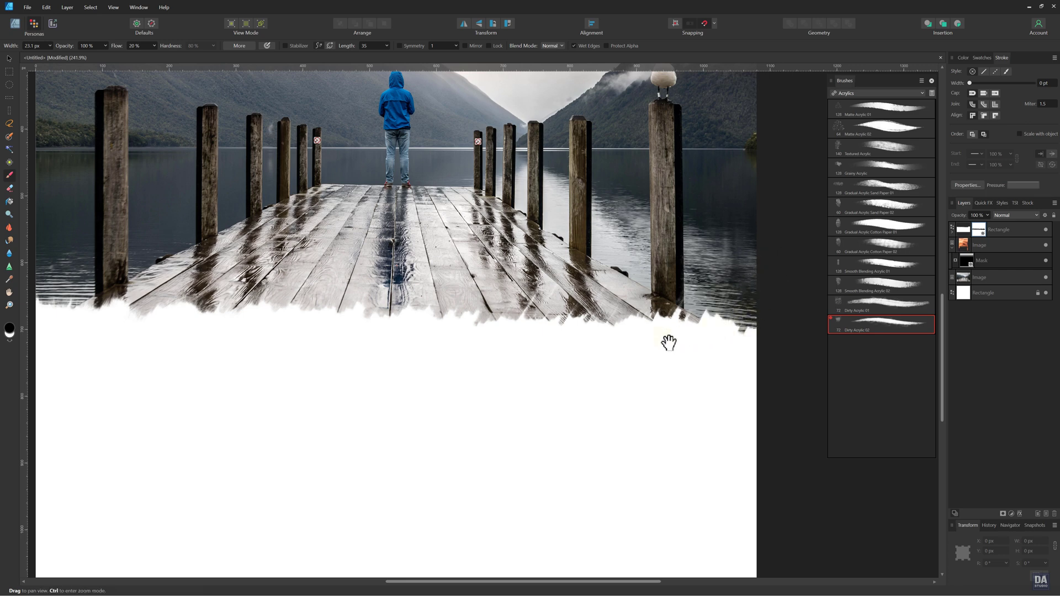
mouse_move(670, 343)
mouse_down()
mouse_move(343, 303)
mouse_move(414, 315)
mouse_move(464, 356)
mouse_move(453, 388)
mouse_move(420, 330)
mouse_move(445, 336)
mouse_move(452, 350)
mouse_up()
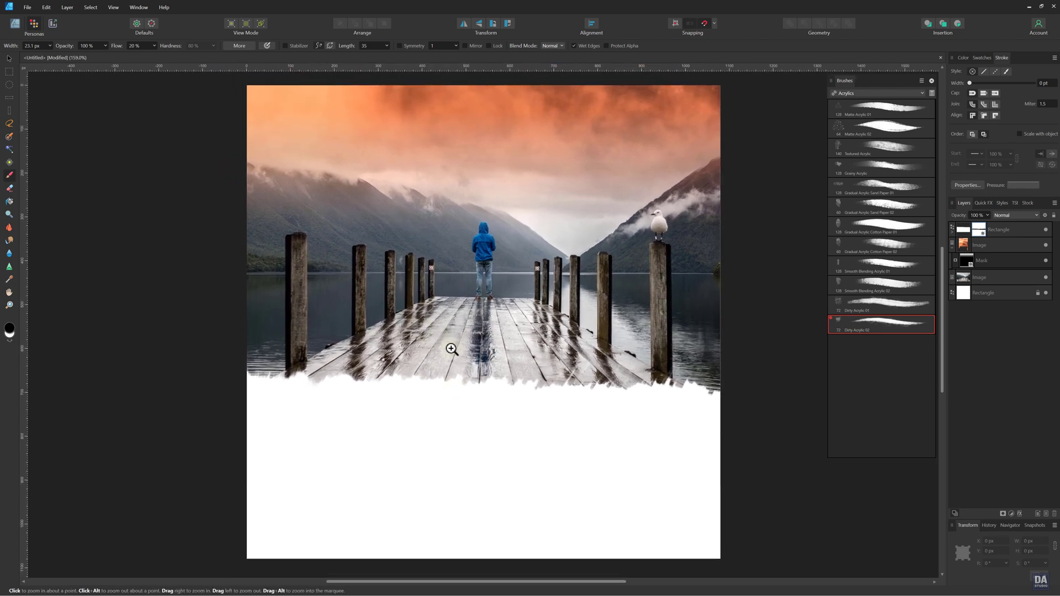
Deselect the painted mask and return to the Designer Persona
key(b)
key(v)
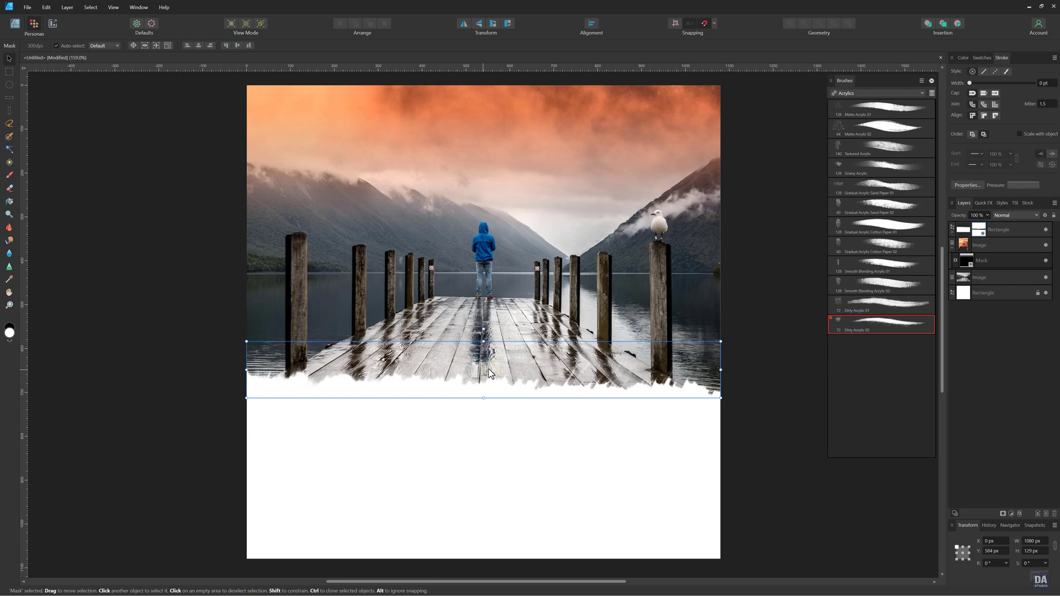
click(741, 364)
click(788, 368)
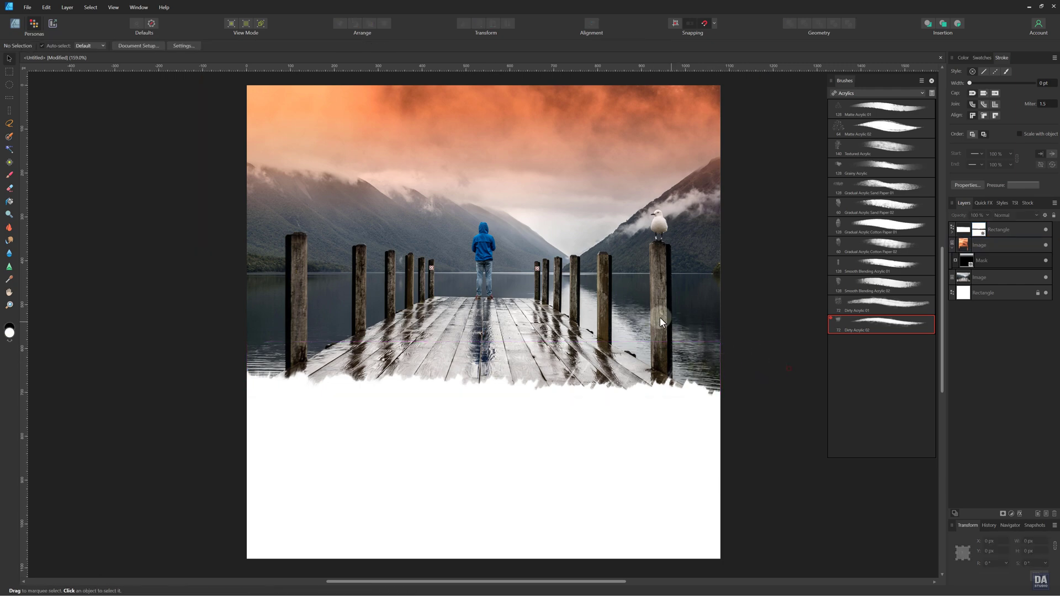
click(16, 25)
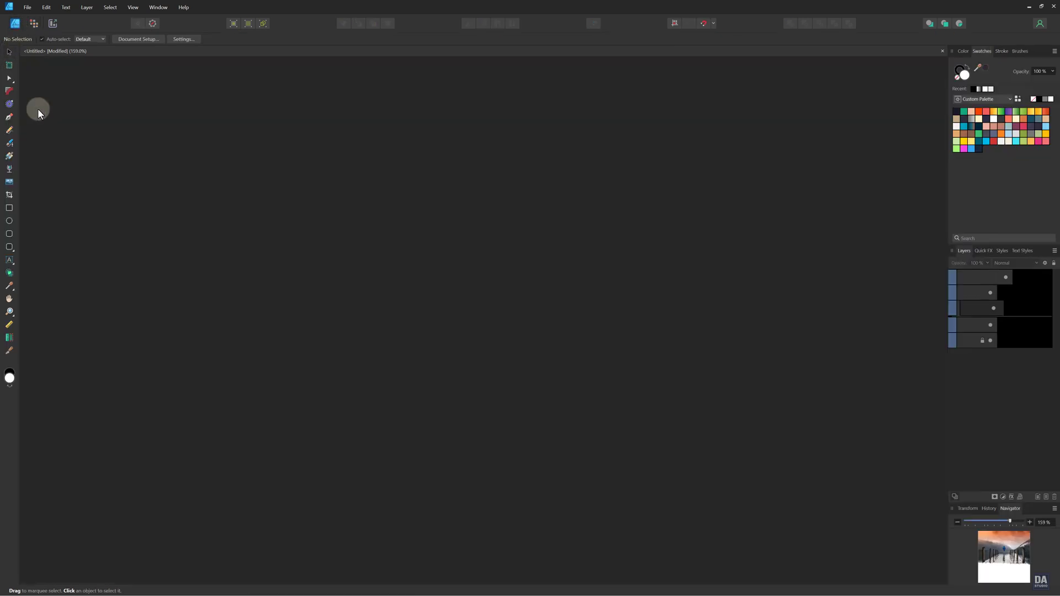
click(757, 372)
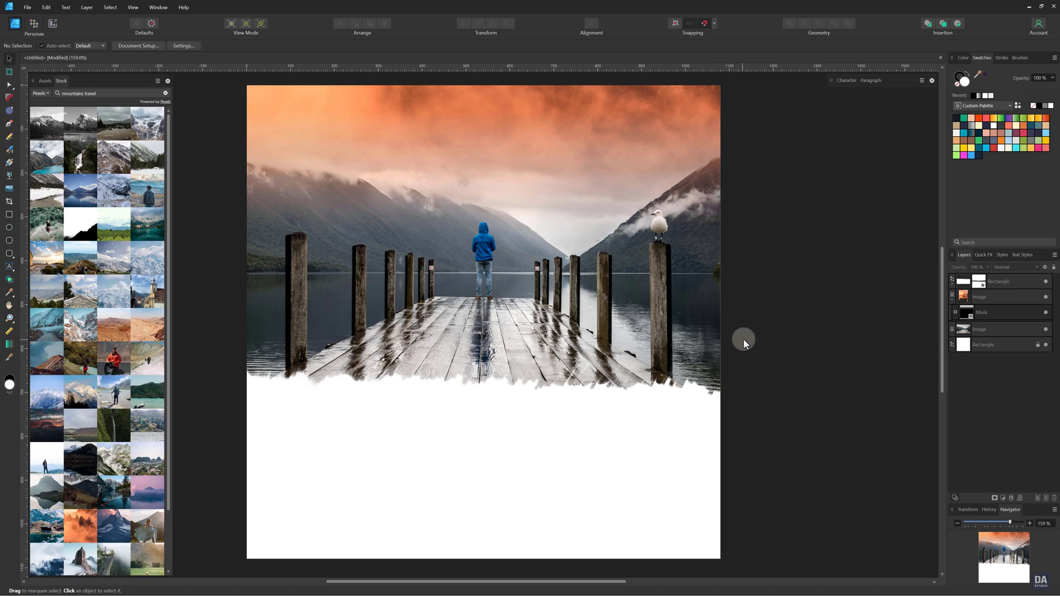
Duplicate the masked orange cloud photo and place the copy, flipped vertically, over the lower pier and water
click(980, 299)
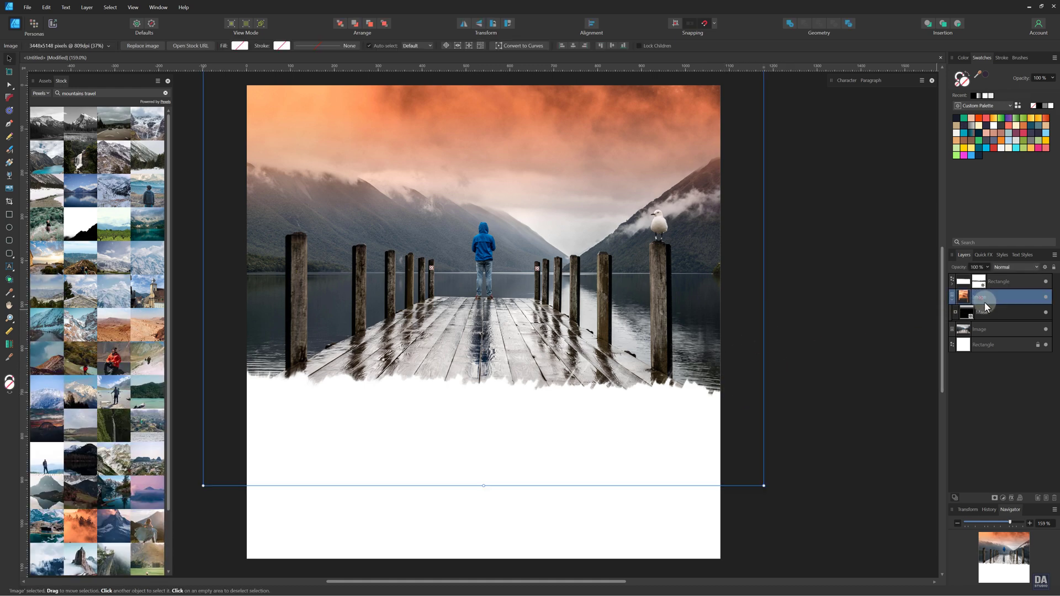
click(951, 300)
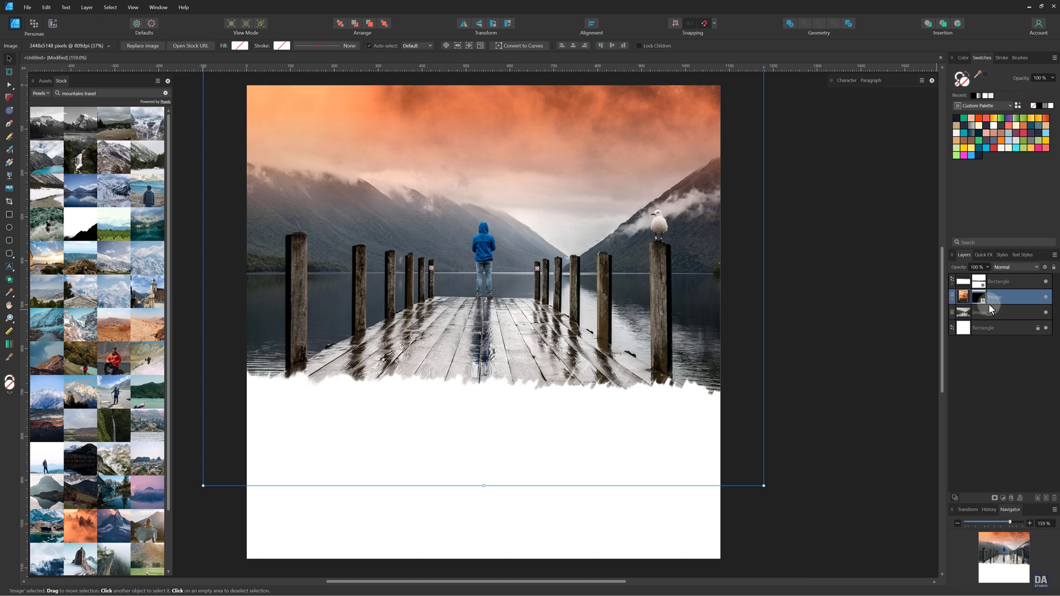
right_click(992, 302)
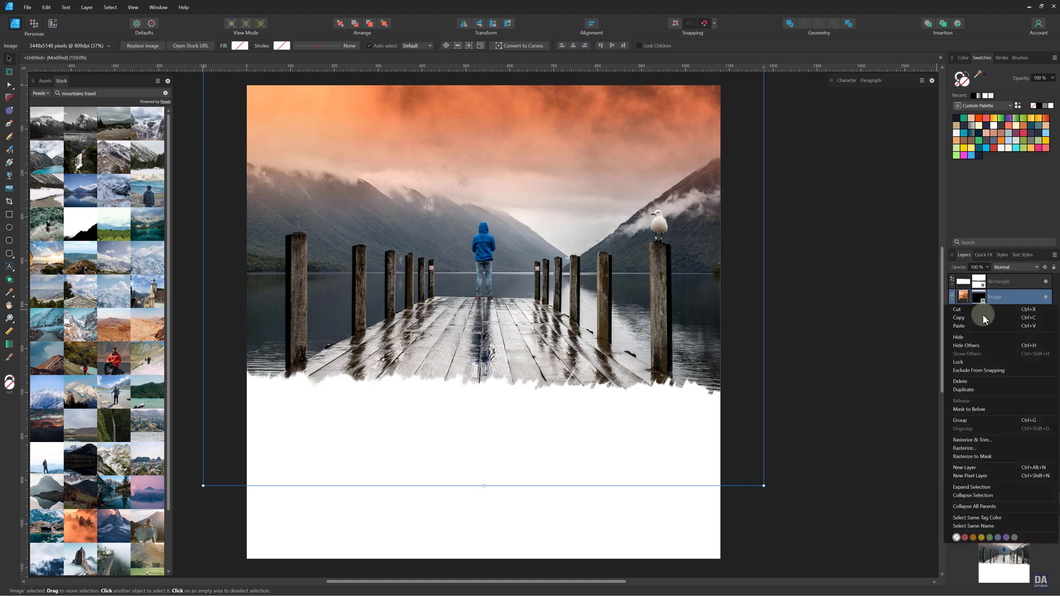
click(975, 389)
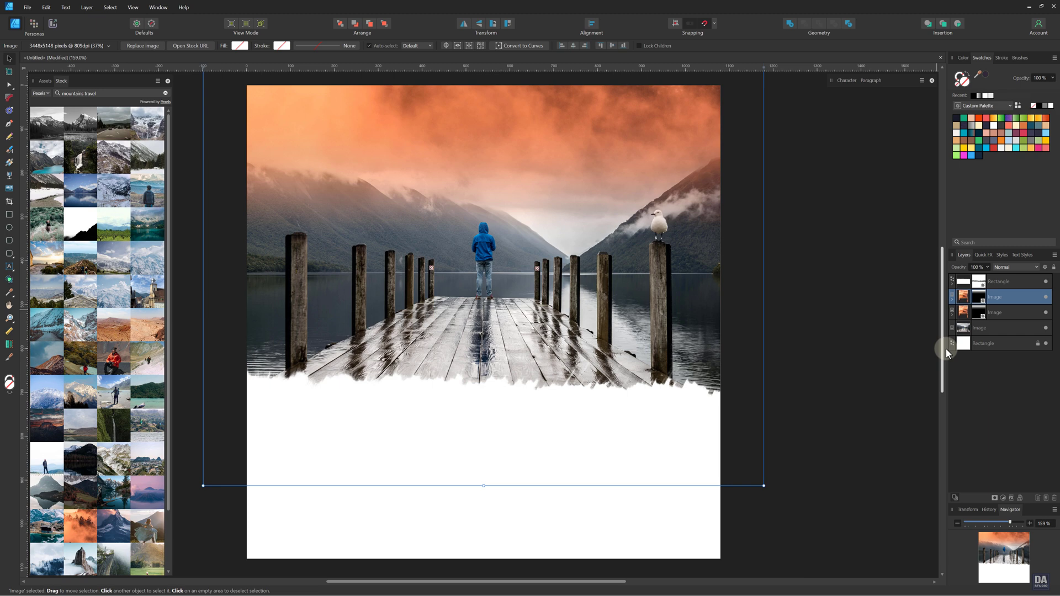
click(480, 28)
drag(519, 207, 550, 427)
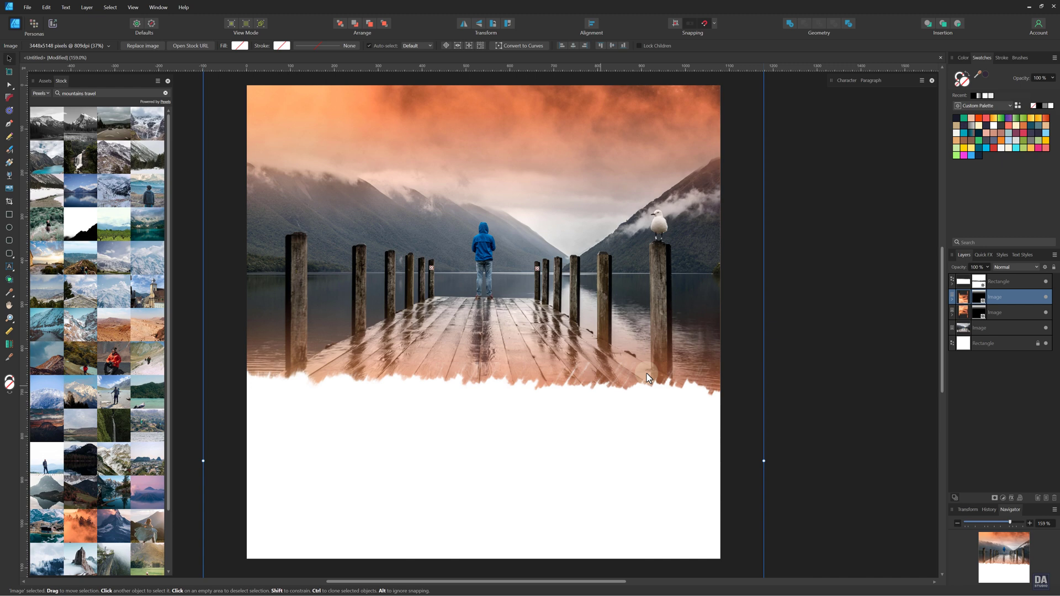
Place the white Design Art Studio logo from the Sample Logo assets over the sky in the canvas's upper-right corner
click(837, 349)
drag(734, 361, 706, 405)
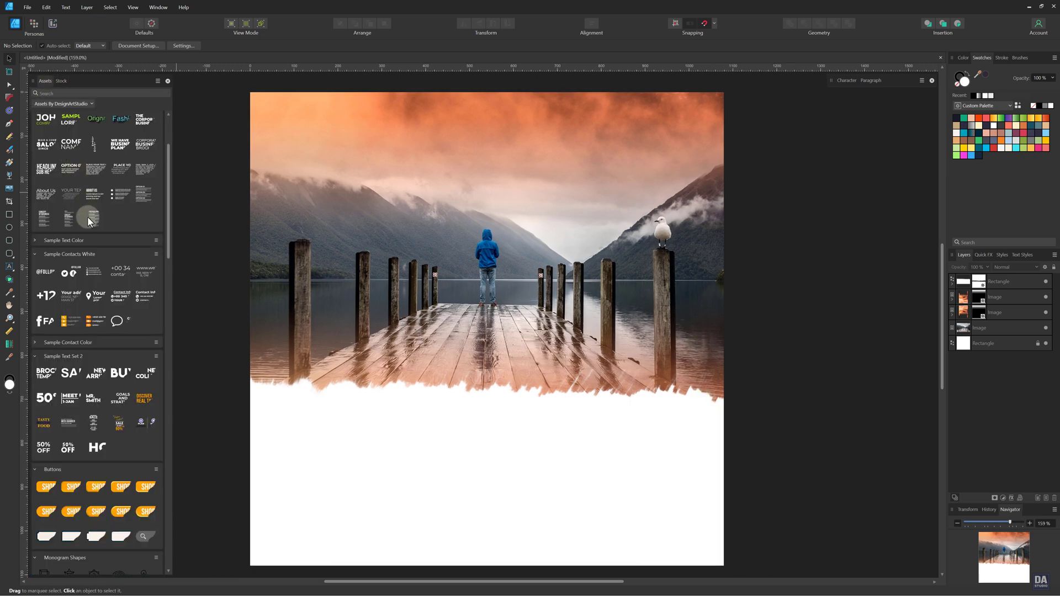
drag(166, 235, 169, 207)
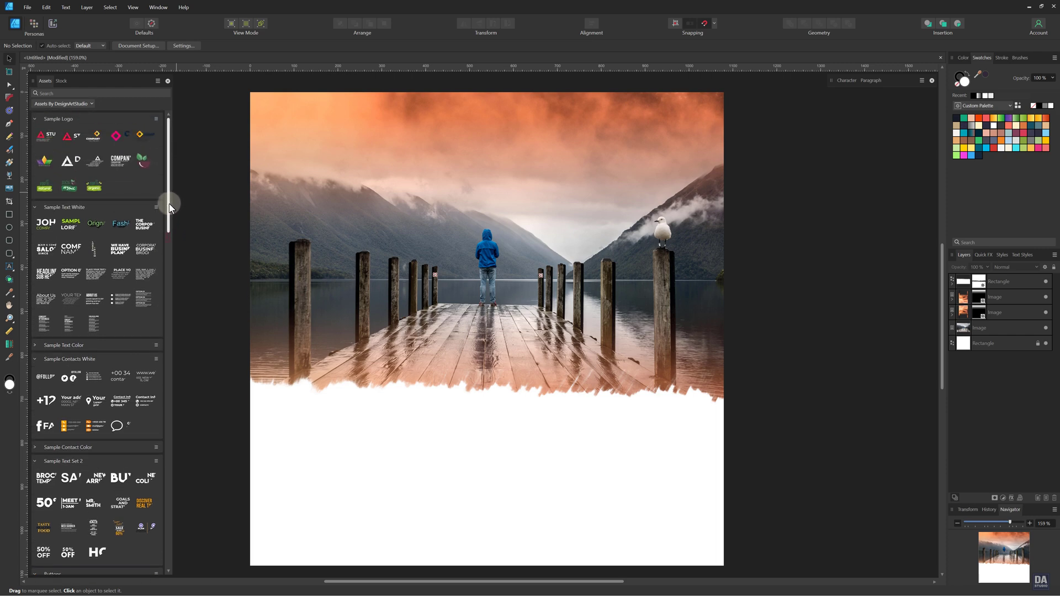
drag(72, 164, 685, 112)
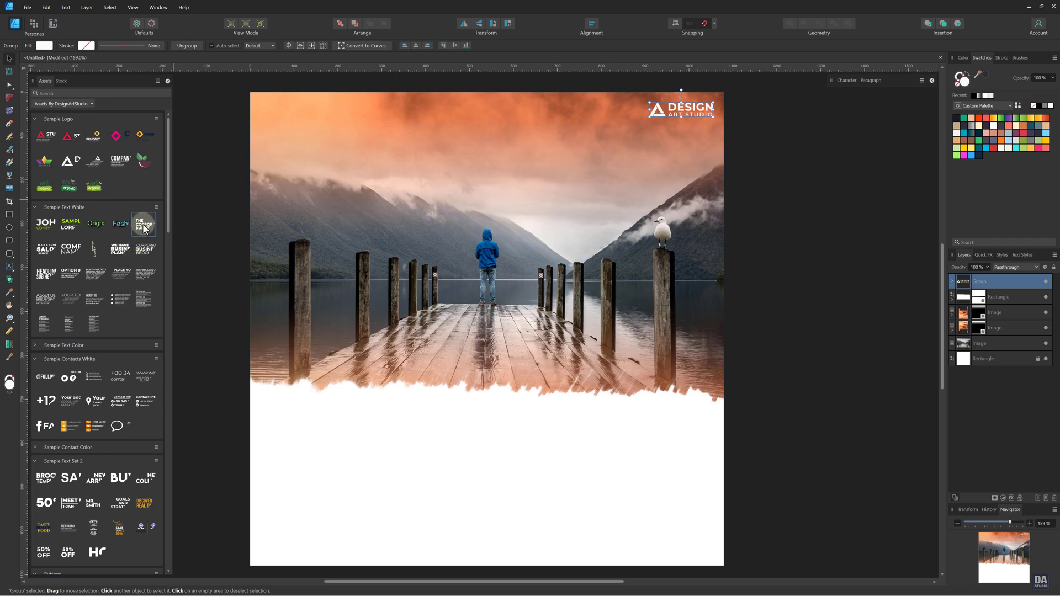
Place the corporate business brochure heading from the Sample Text White assets on the pier and replace its text with TRAVEL
drag(143, 229, 474, 336)
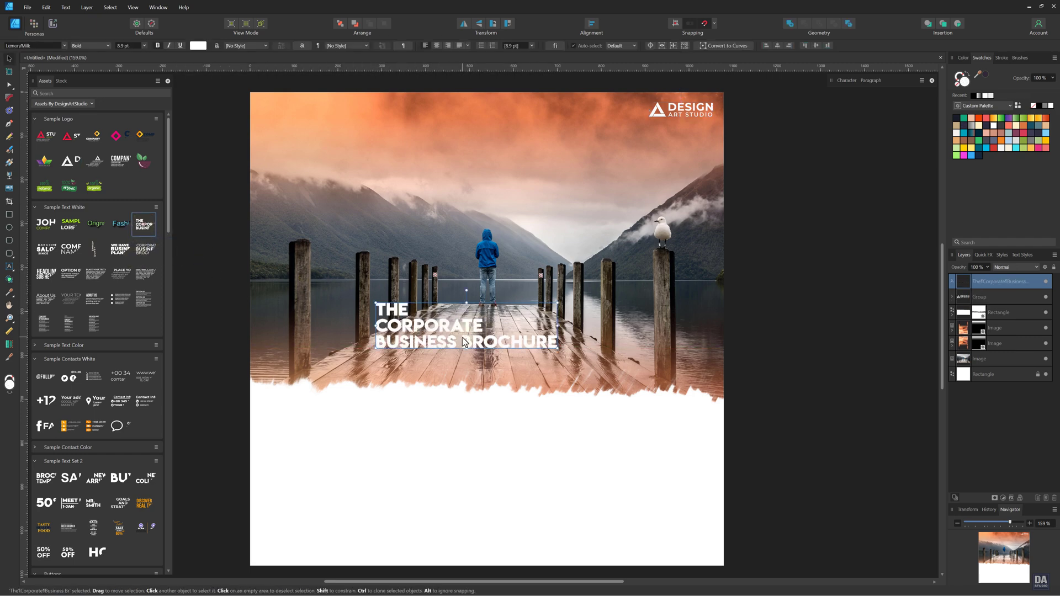
key(t)
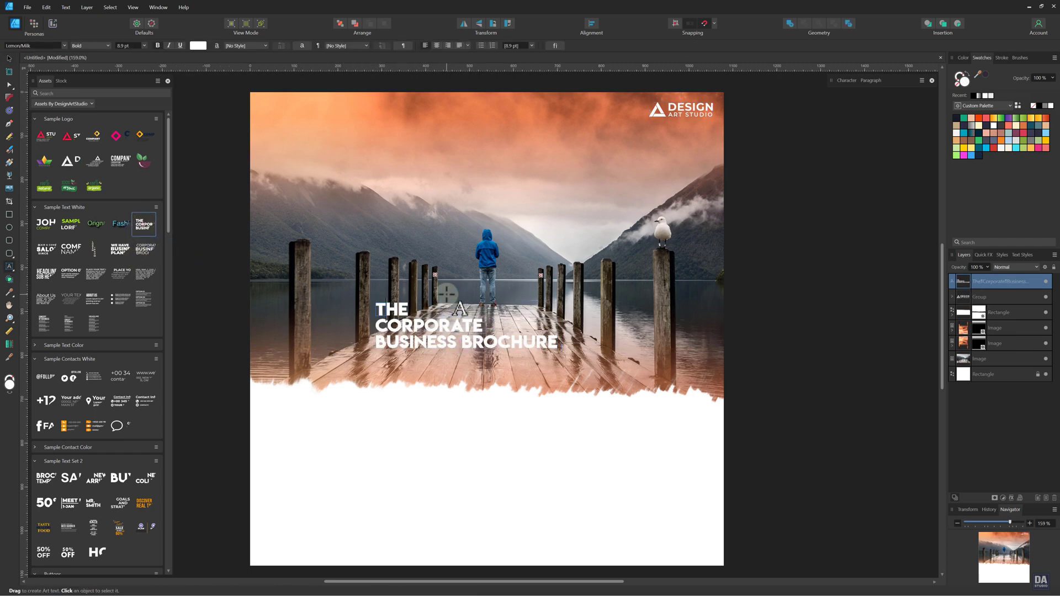
key(ctrl+a)
text(TR)
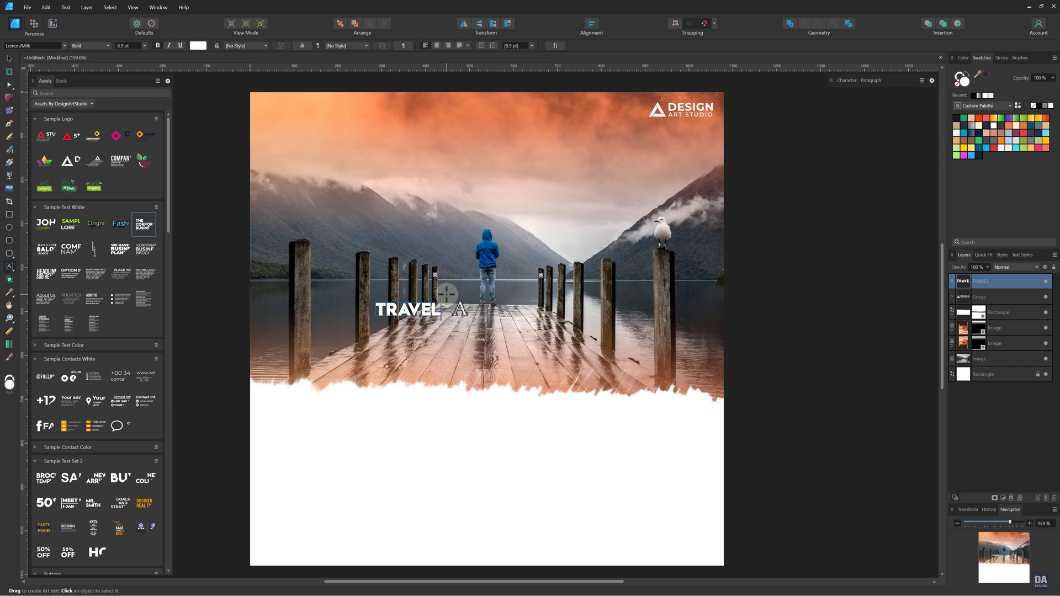
key(Escape)
click(9, 58)
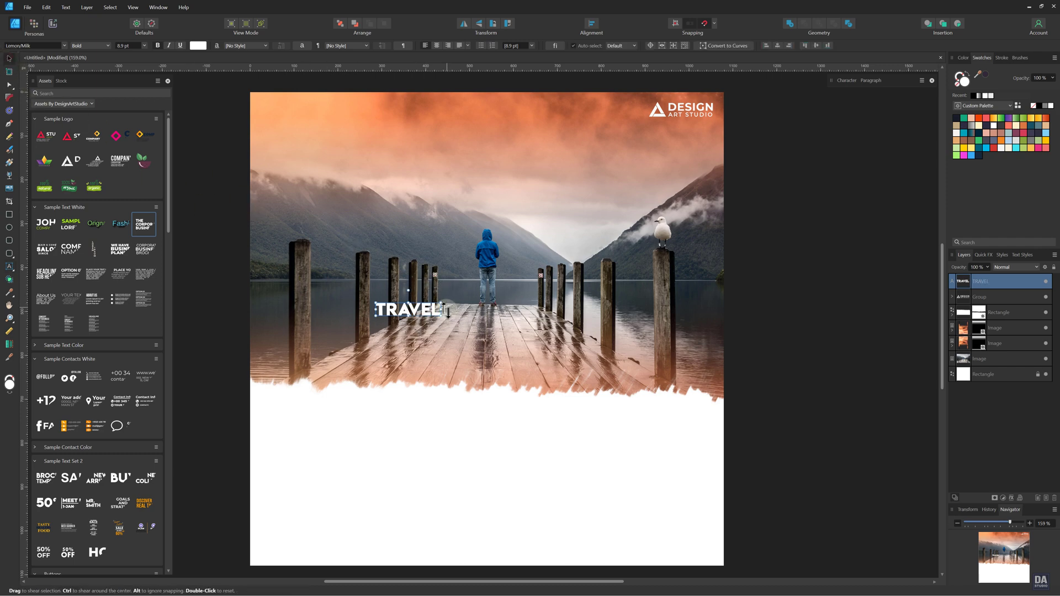
Move the TRAVEL heading into the white area below the brushed edge, enlarge it to about 35.5 pt and colour it black
drag(441, 316, 554, 449)
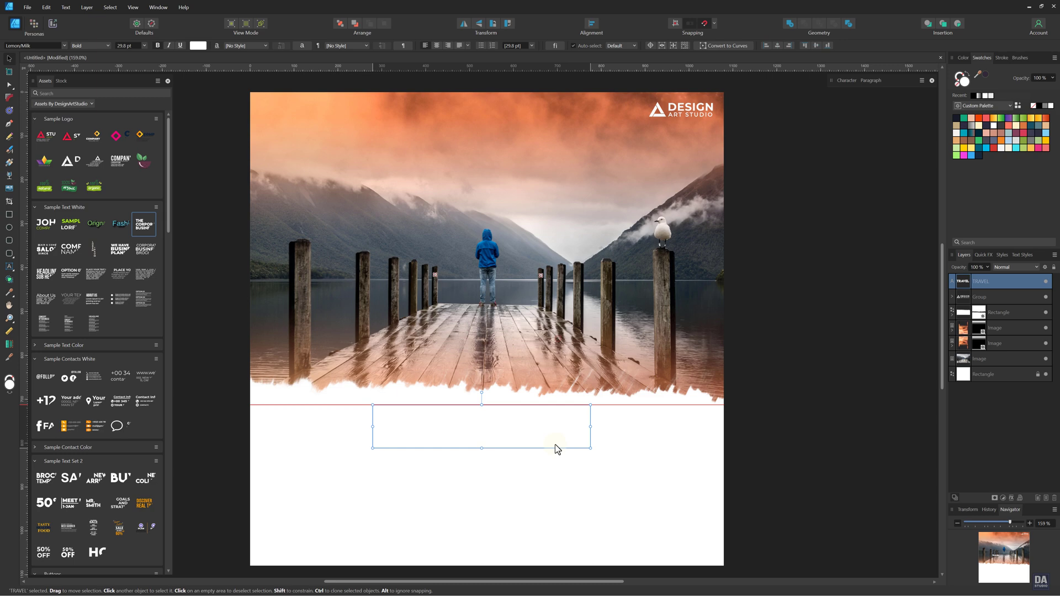
click(1044, 107)
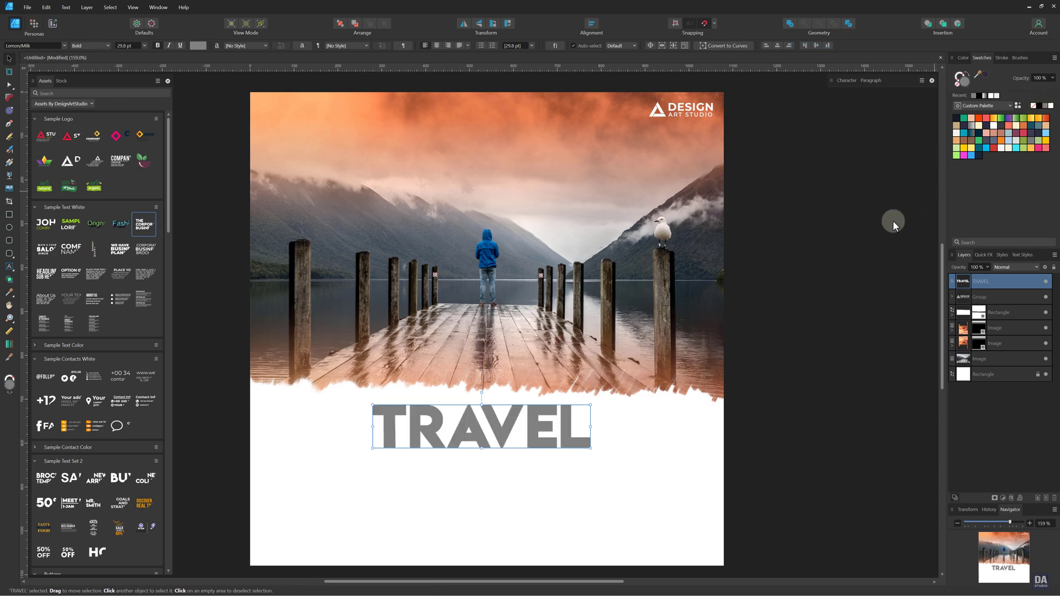
click(1043, 106)
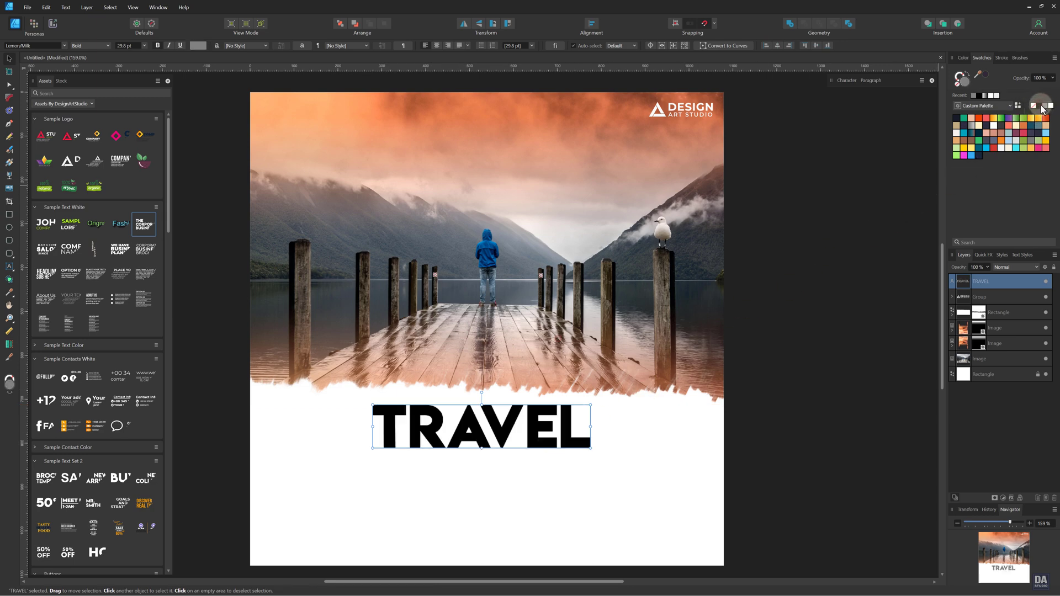
mouse_move(590, 448)
mouse_down()
mouse_move(632, 456)
mouse_move(591, 445)
mouse_up()
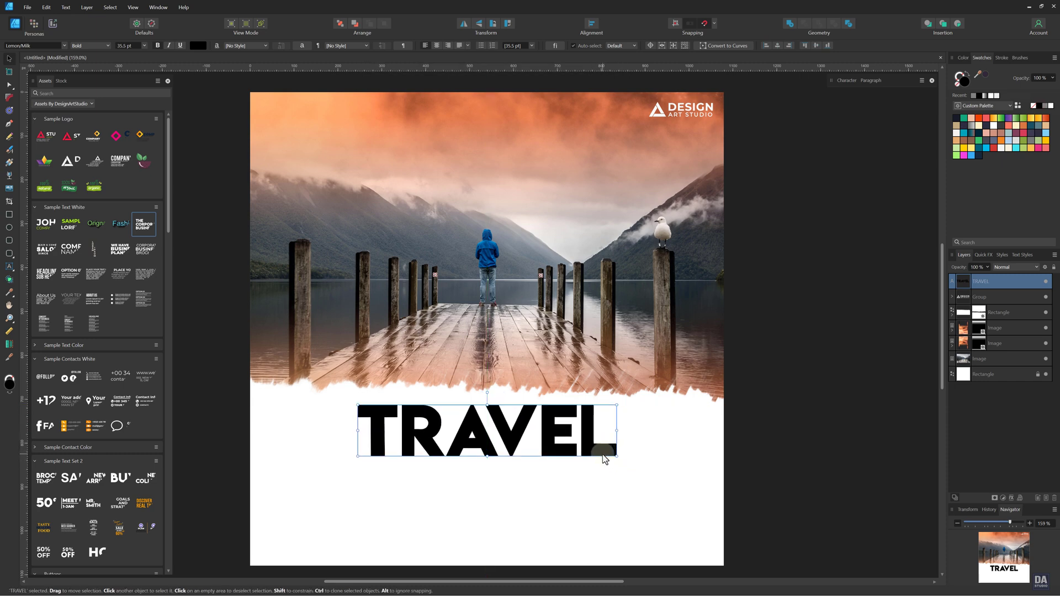
click(771, 409)
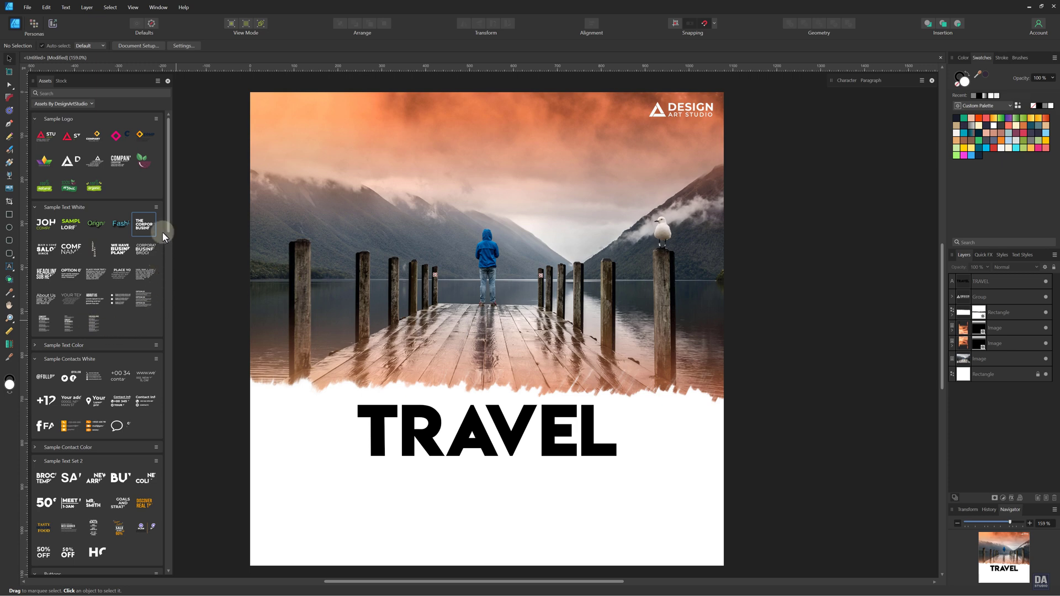
Place the Web Banner sample text block from Sample Text Set 2 over the sky in the canvas's upper-left part
drag(168, 226, 169, 256)
drag(77, 410, 338, 185)
drag(419, 236, 374, 204)
mouse_move(325, 177)
mouse_down()
mouse_move(310, 190)
mouse_move(318, 186)
mouse_move(319, 197)
mouse_up()
click(205, 294)
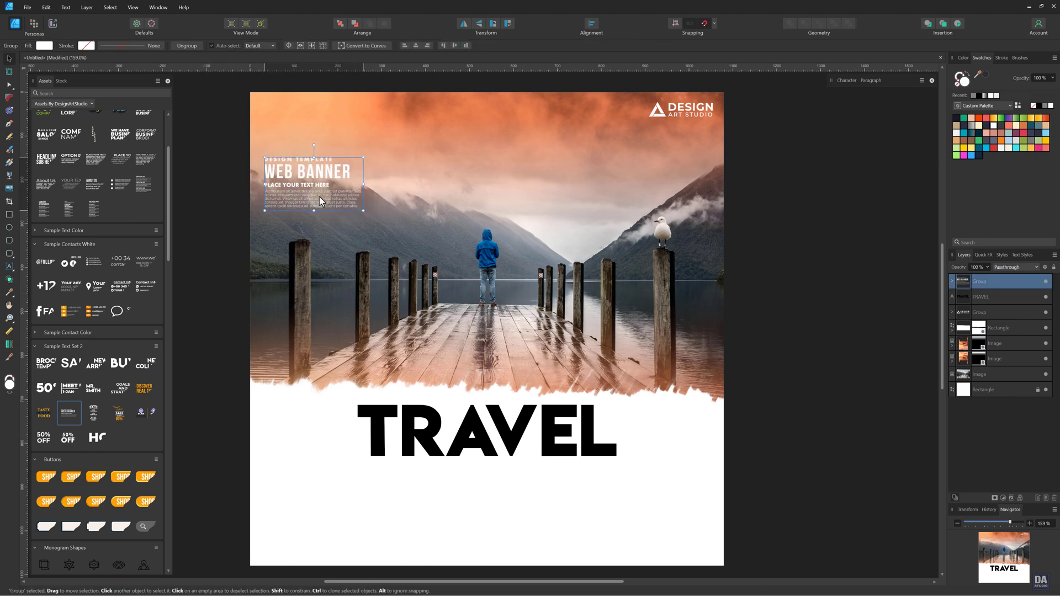
click(192, 246)
Duplicate the TRAVEL heading directly beneath the original and replace the copy's text with FEEL THE NATURE
drag(507, 389, 506, 360)
scroll(477, 456, up, 3)
drag(496, 457, 531, 390)
drag(528, 342, 525, 415)
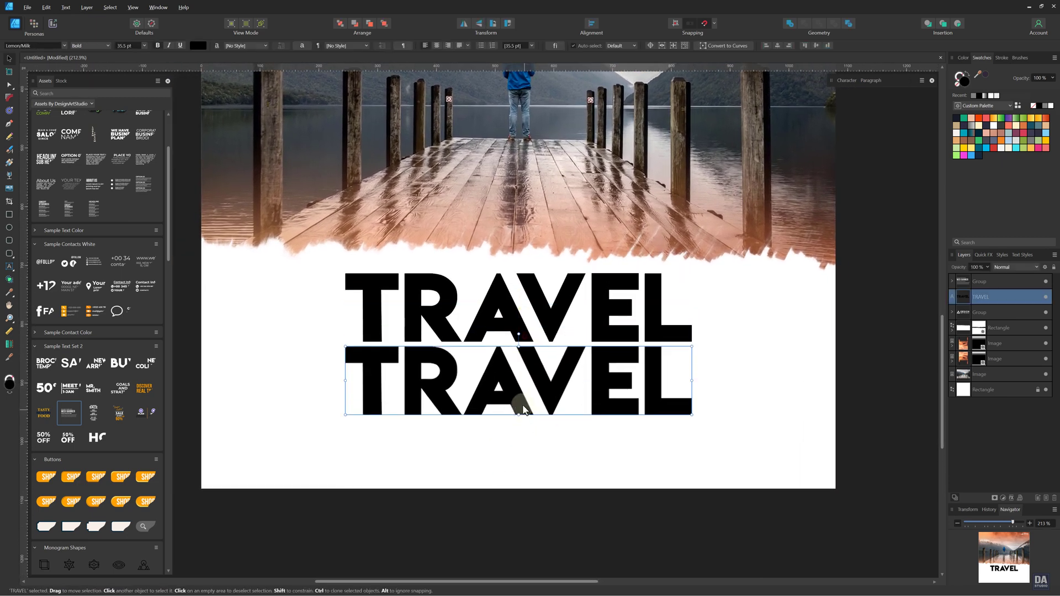
double_click(527, 396)
click(527, 396)
key(ctrl+a)
key(BackSpace)
text(FEEL)
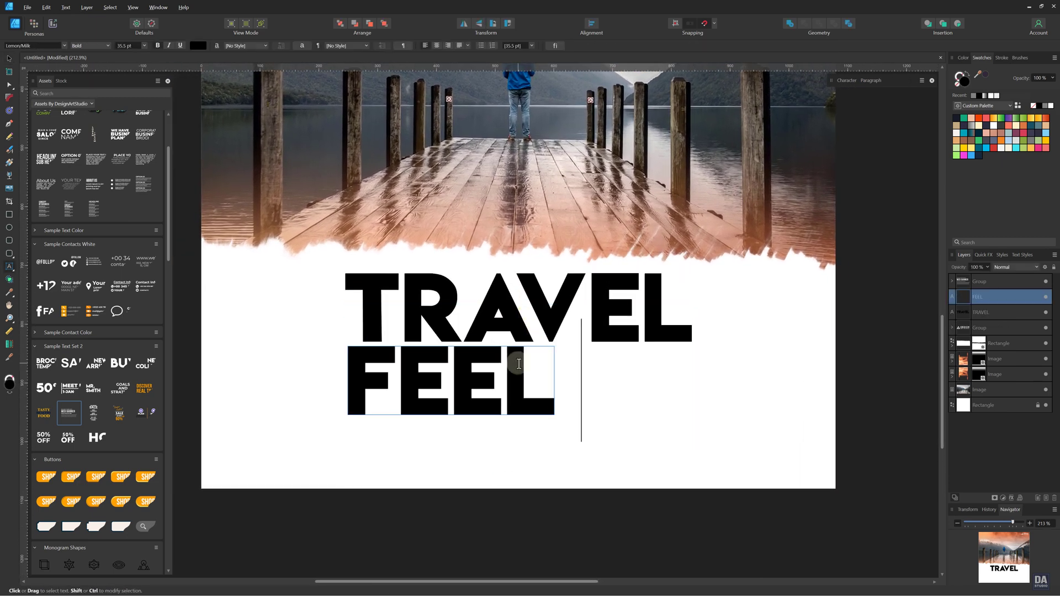
text( THE NATURE)
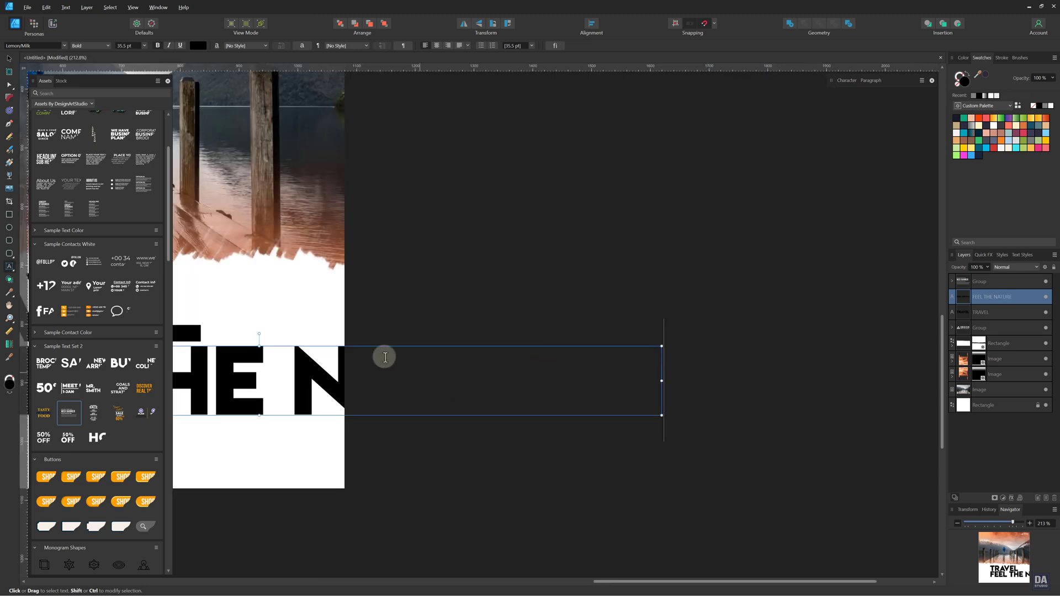
key(Escape)
Scale the FEEL THE NATURE line down to a small tagline and place it just beneath the TRAVEL heading
drag(426, 376, 611, 377)
drag(845, 417, 311, 370)
drag(309, 373, 451, 381)
drag(397, 375, 500, 386)
drag(450, 380, 445, 379)
Widen the tagline's letter spacing and resize it to about 8.3 pt so it spans the width of the TRAVEL heading
key(alt+Right)
key(alt+Right)
key(alt+Right)
key(alt+Right)
key(alt+Right)
key(alt+Right)
key(alt+Right)
key(alt+Right)
key(alt+Right)
key(alt+Right)
key(alt+Right)
key(alt+Right)
key(alt+Right)
key(alt+Right)
key(alt+Right)
key(alt+Right)
key(alt+Right)
key(alt+Right)
key(alt+Right)
key(alt+Right)
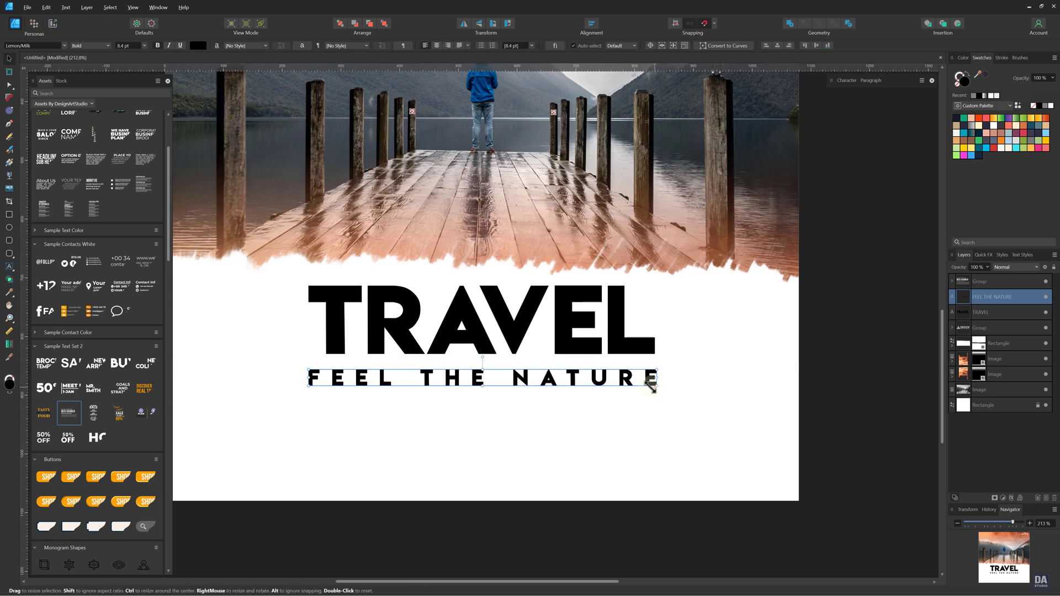
click(657, 383)
drag(658, 383, 572, 387)
drag(571, 386, 585, 400)
click(431, 544)
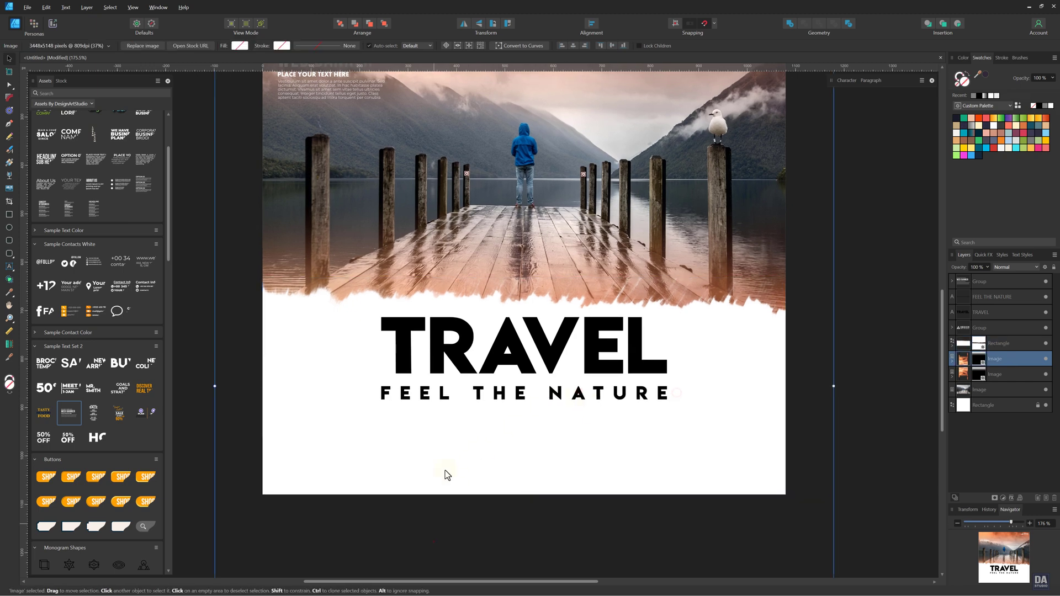
Select the TRAVEL heading and its tagline together and shift both slightly lower in the white area
click(463, 398)
shift+click(509, 365)
drag(533, 364, 532, 368)
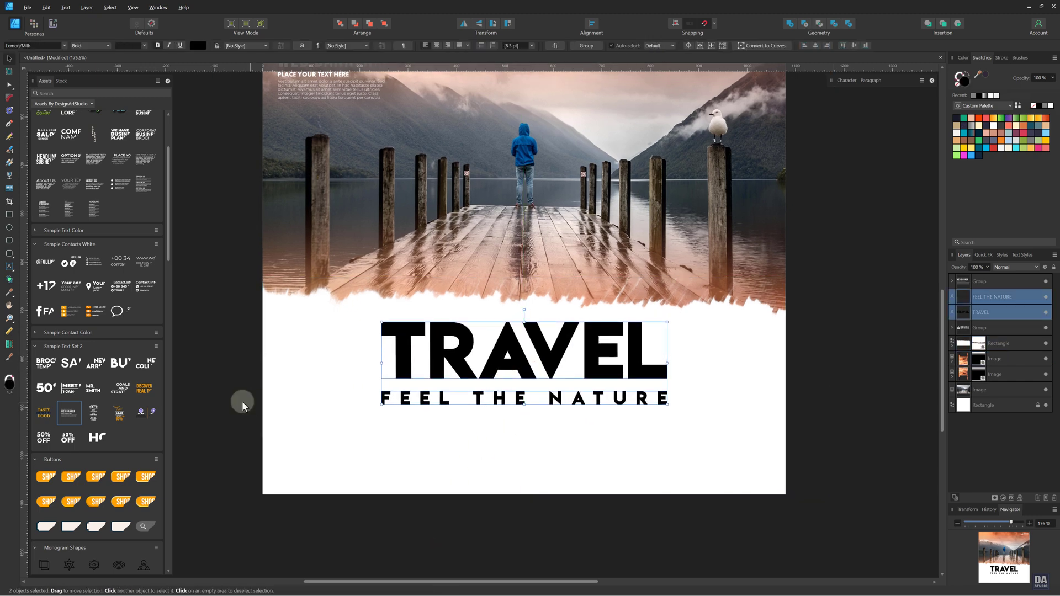
click(200, 402)
Place the orange SHOP NOW button from the Buttons assets centred below the tagline and change its label to BOOK NOW
drag(42, 485, 540, 436)
double_click(509, 439)
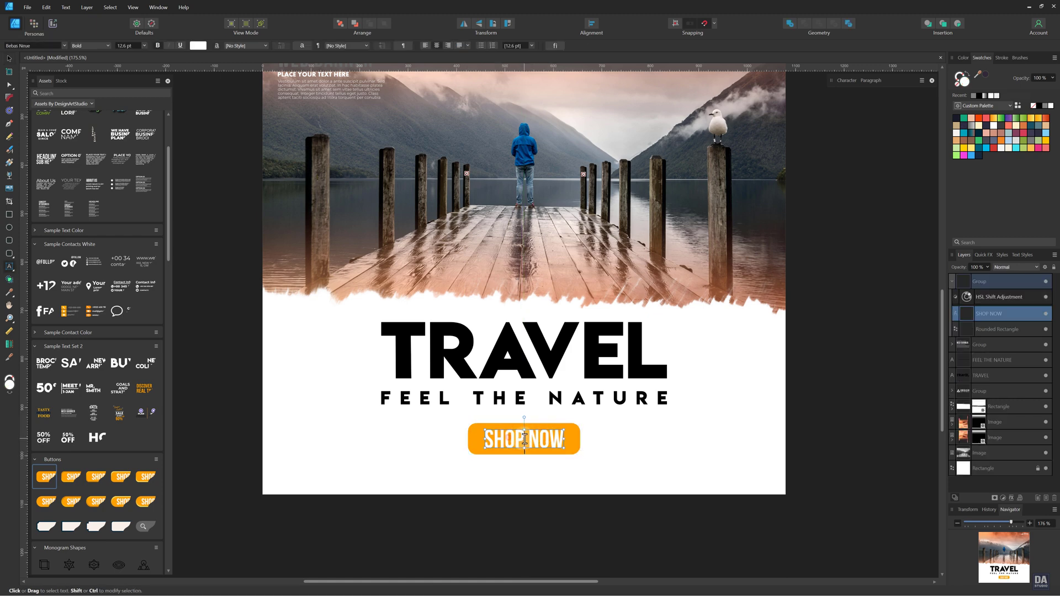
double_click(508, 439)
text(BOOK)
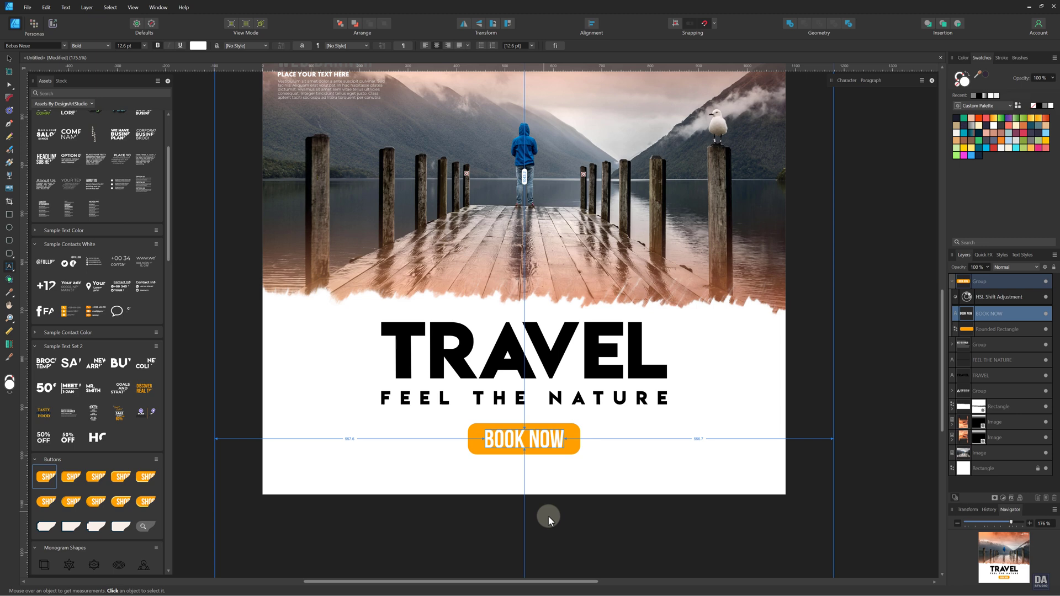
click(853, 478)
key(v)
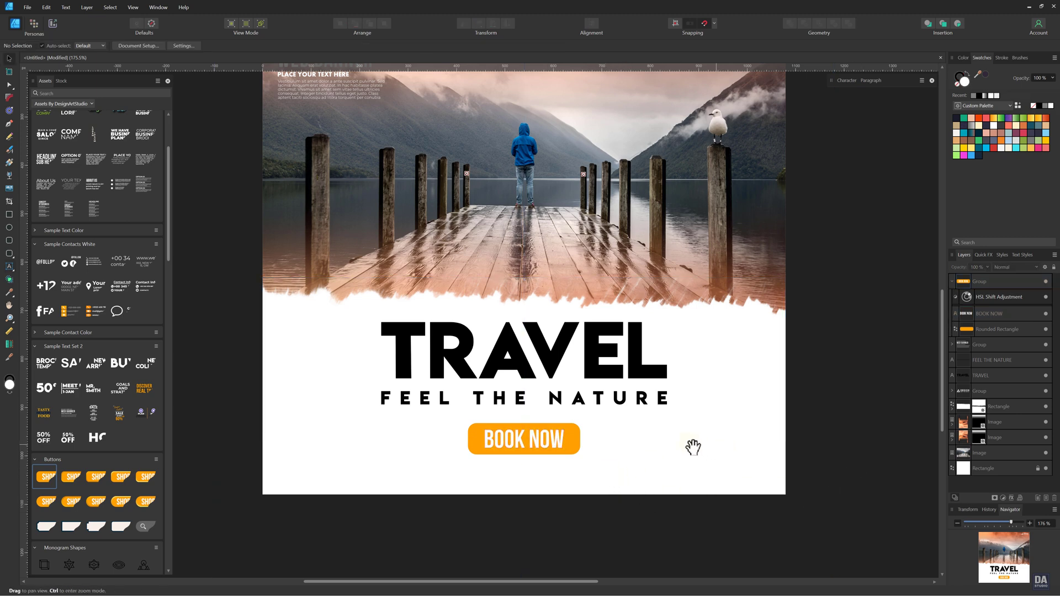
drag(688, 443, 687, 457)
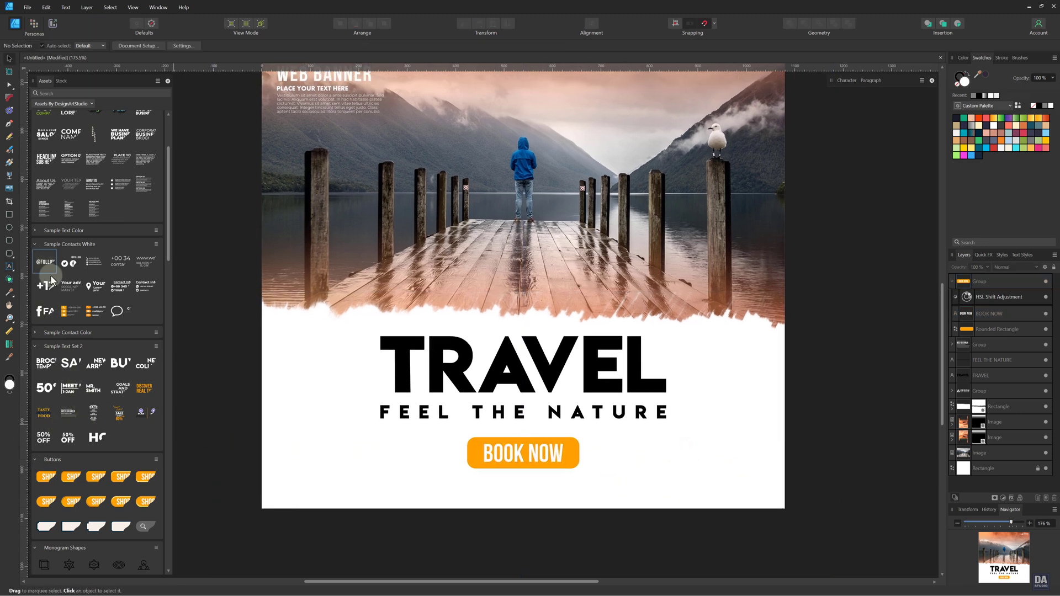
drag(51, 281, 352, 492)
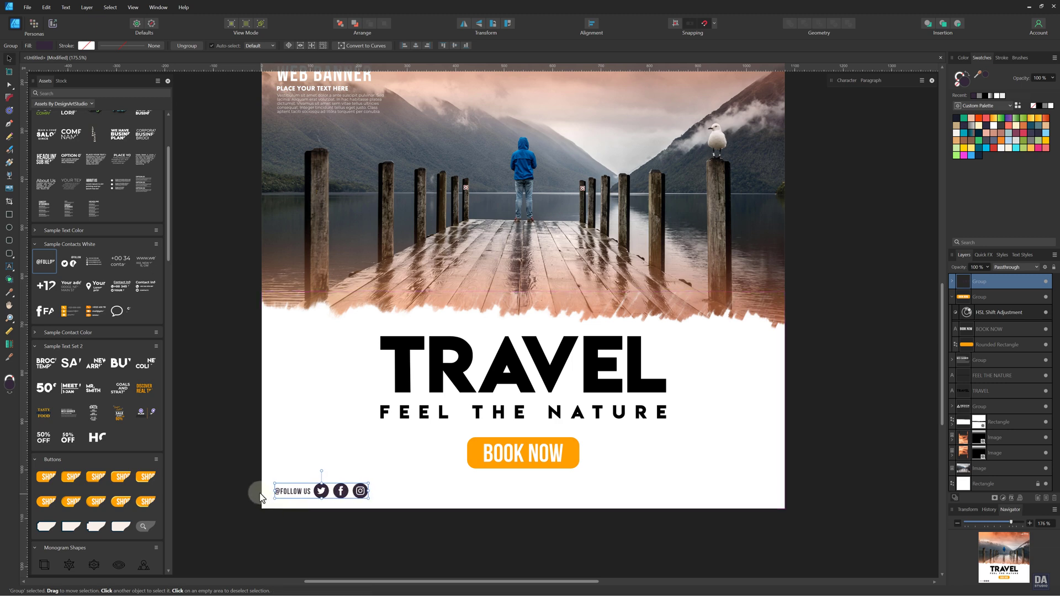
double_click(298, 495)
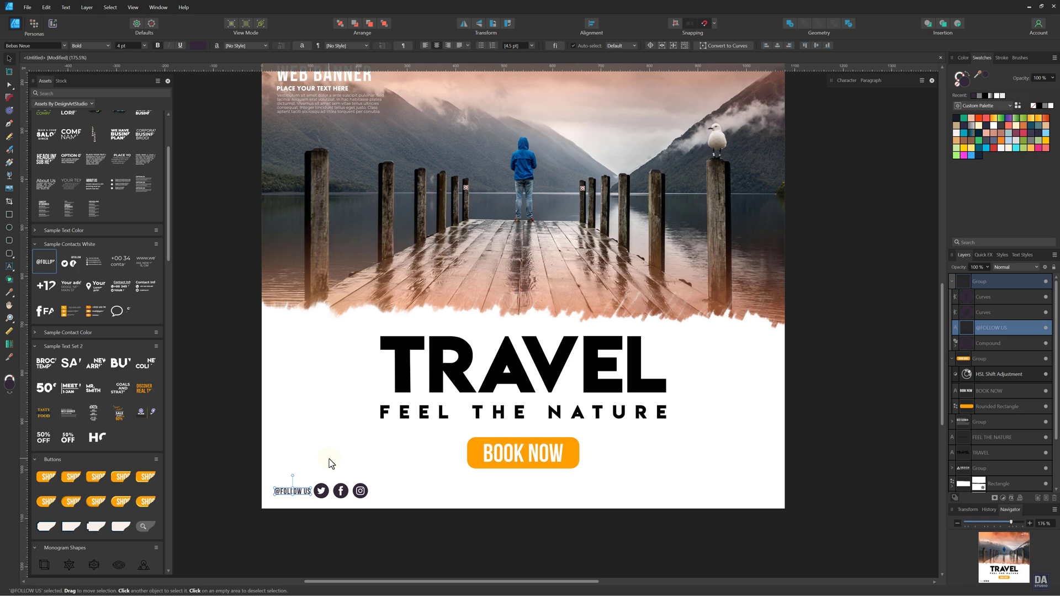
mouse_move(297, 494)
mouse_down()
mouse_move(751, 497)
mouse_move(657, 467)
mouse_move(690, 487)
mouse_move(710, 484)
mouse_up()
double_click(727, 492)
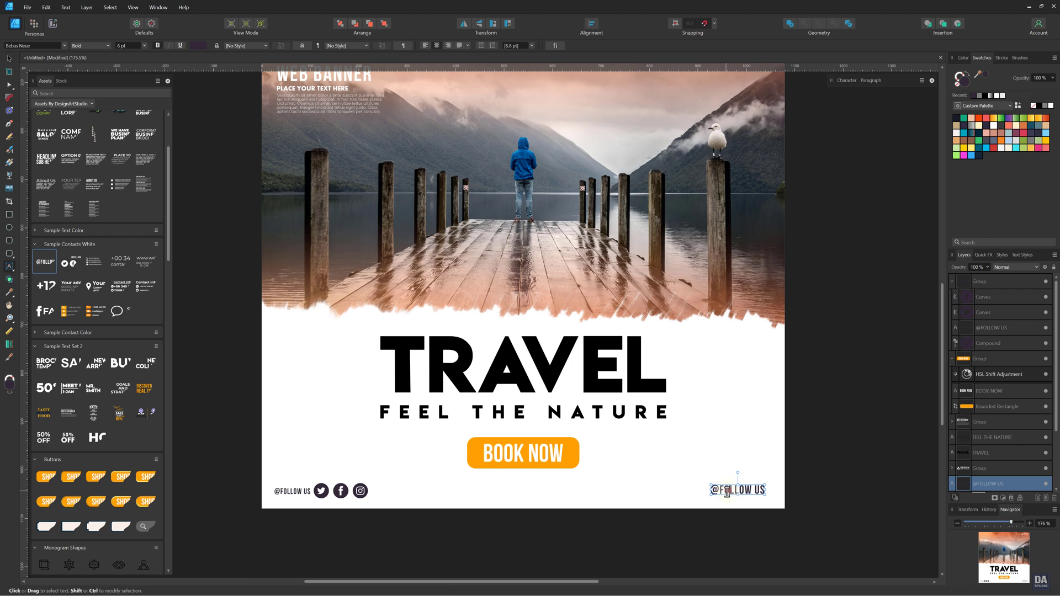
triple_click(730, 493)
text(W)
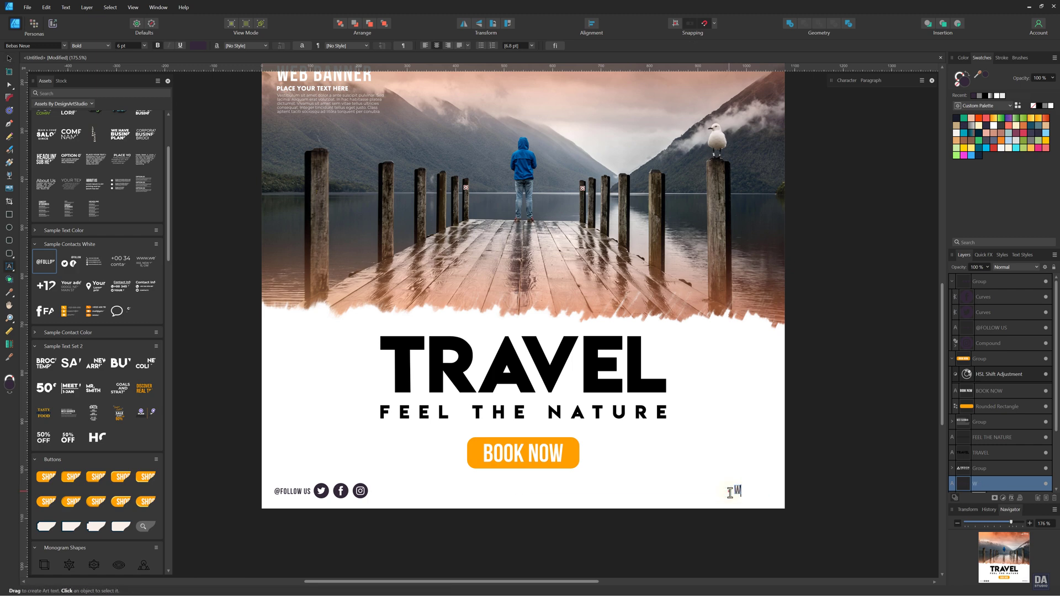
text(WW.WE)
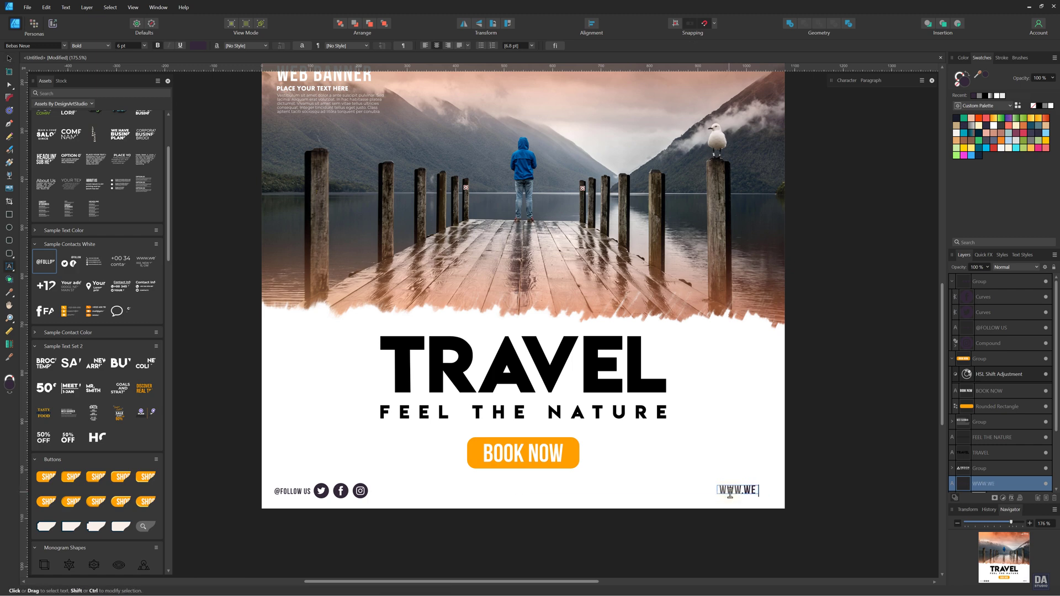
text(BSITE.COM)
key(Escape)
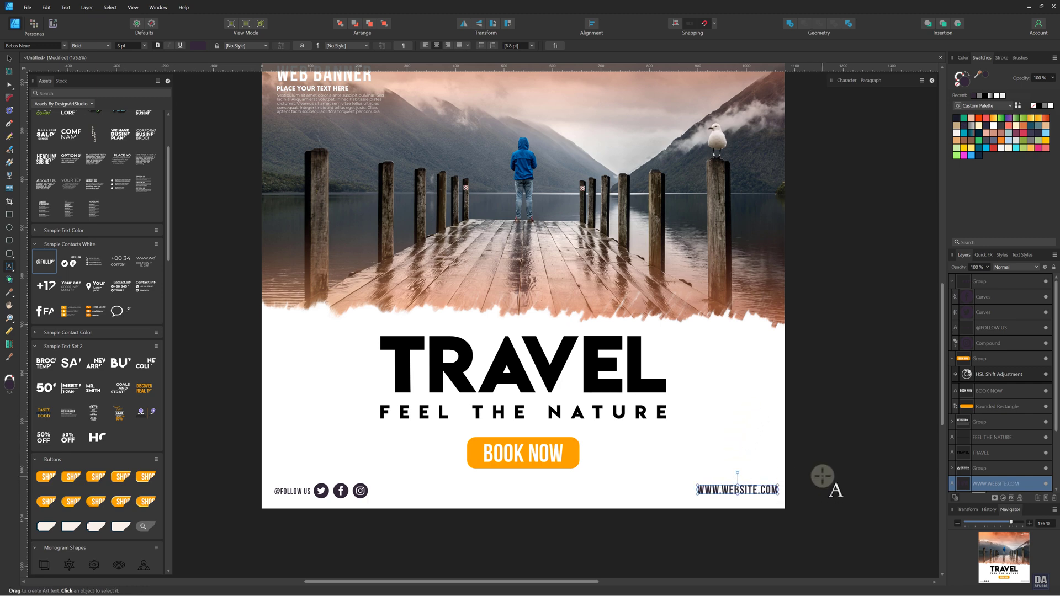
Shift the website address slightly left, away from the canvas's right edge
click(863, 458)
key(v)
click(764, 493)
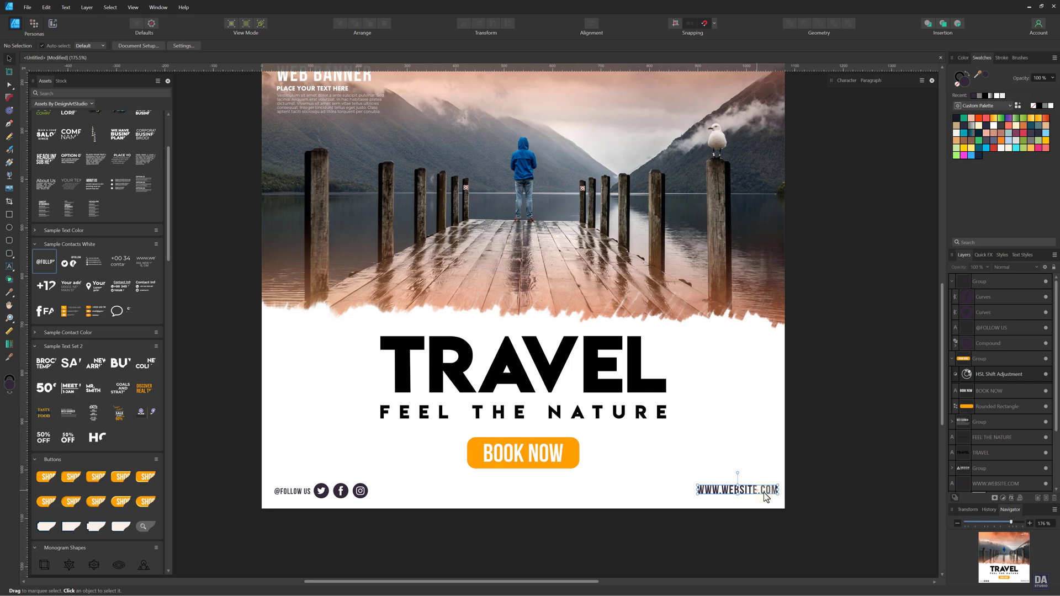
drag(765, 493, 760, 492)
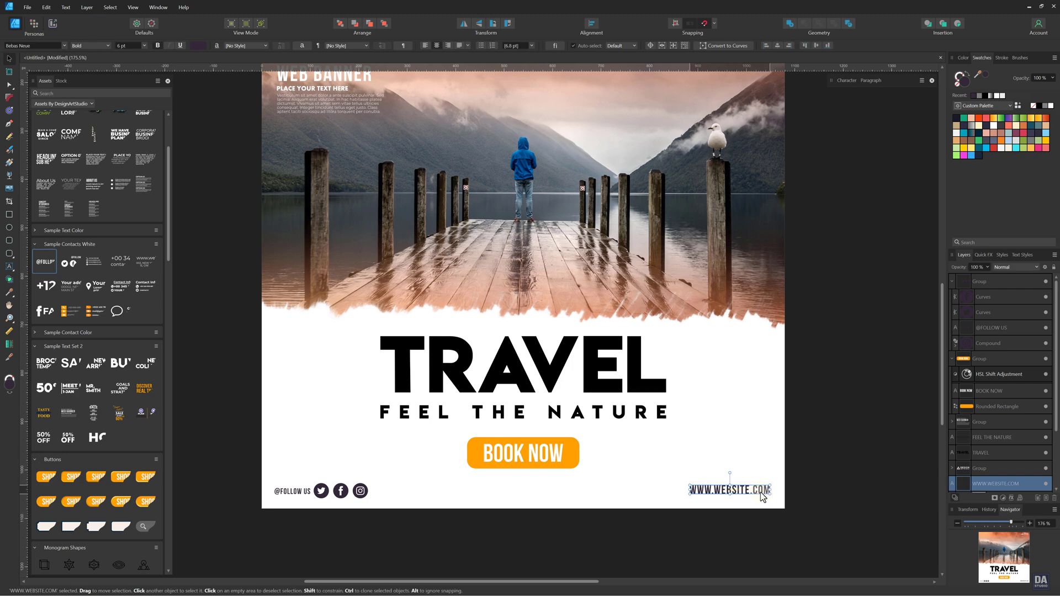
click(844, 475)
Select the TRAVEL heading and the FEEL THE NATURE tagline together and duplicate both in place
scroll(789, 467, down, 1)
drag(774, 441, 716, 482)
click(606, 437)
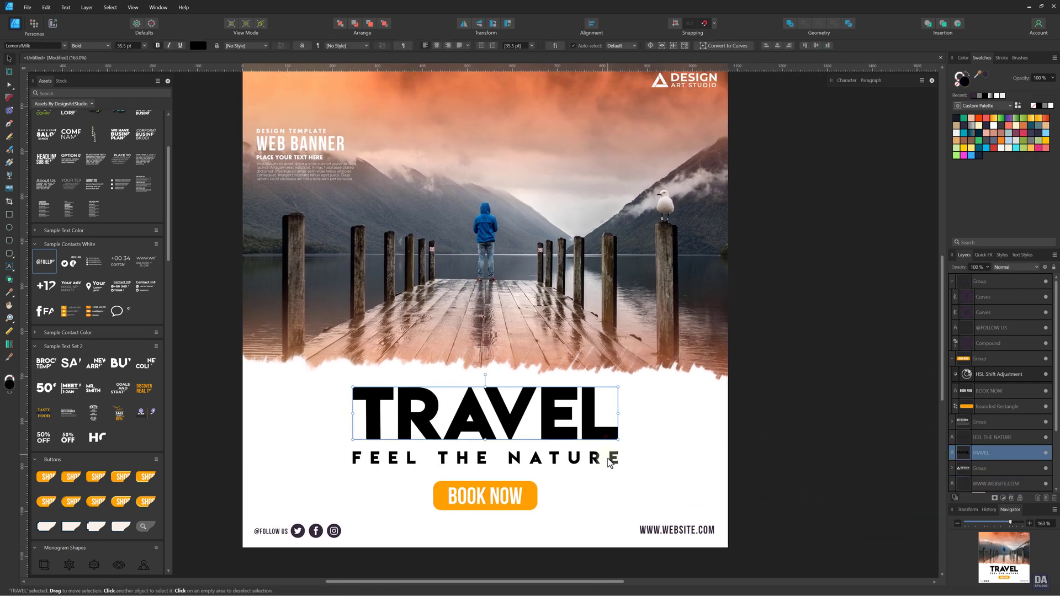
shift+click(610, 463)
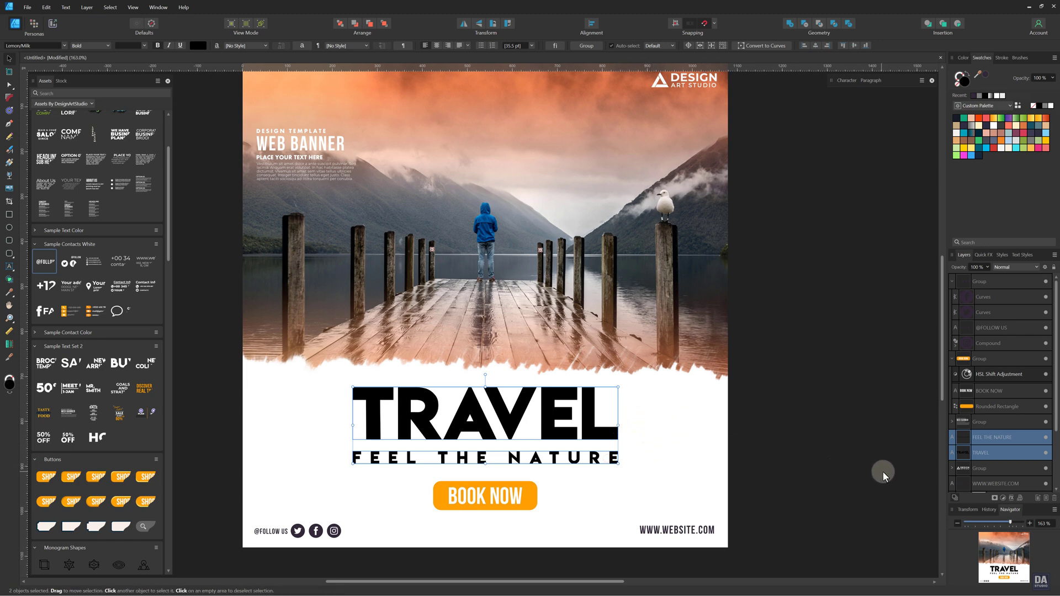
right_click(971, 448)
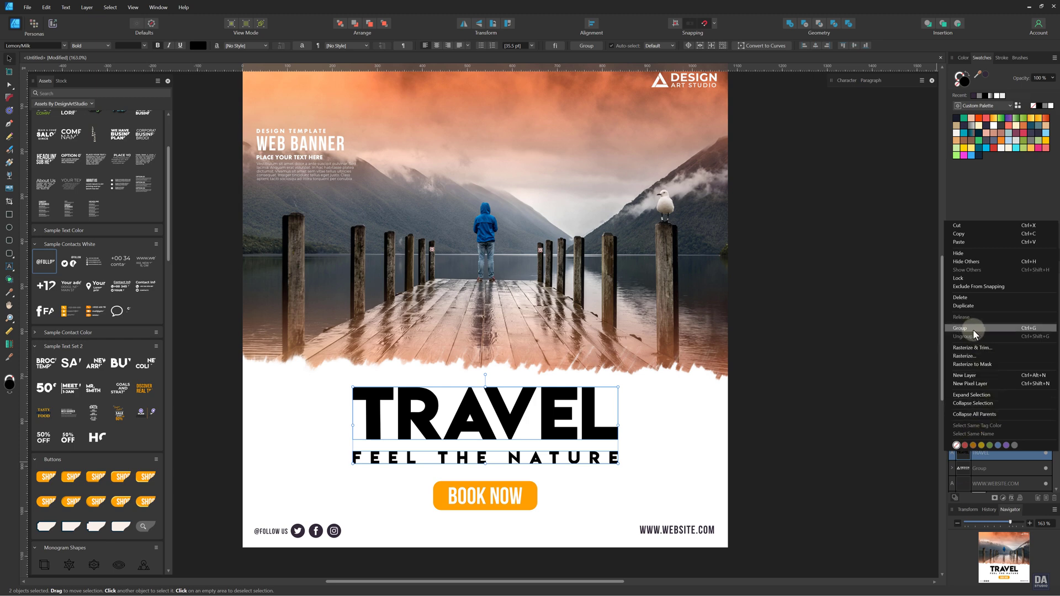
click(972, 308)
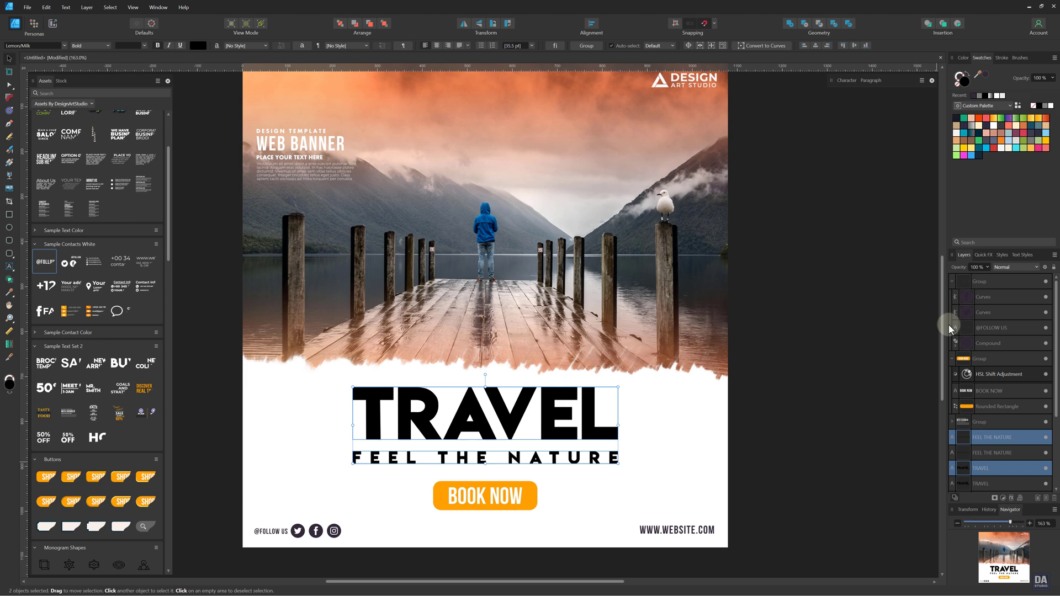
Combine the duplicated TRAVEL heading and FEEL THE NATURE tagline into a single curves shape
click(791, 24)
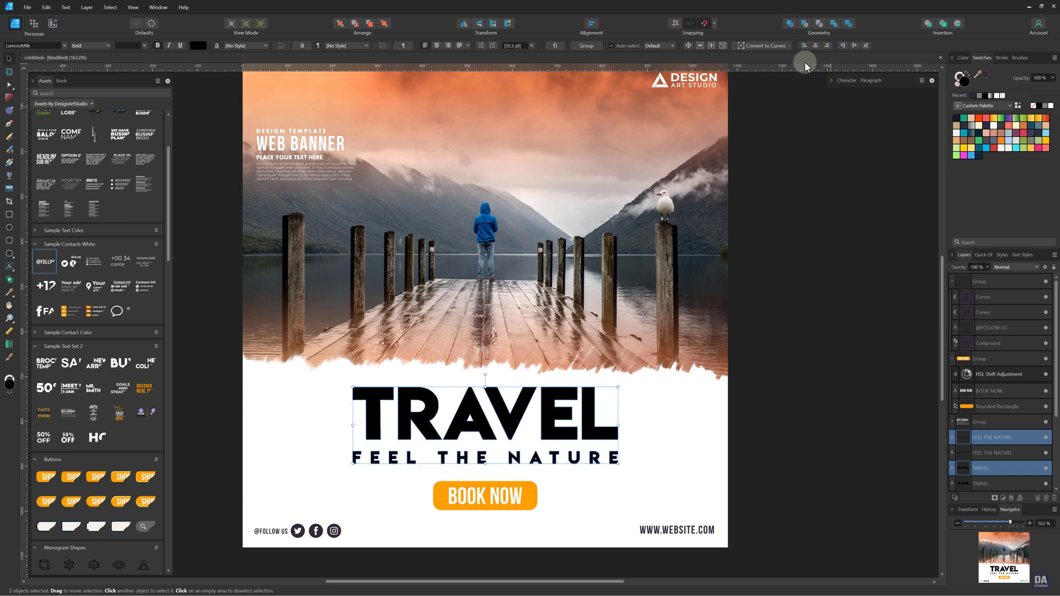
drag(1003, 449, 1005, 438)
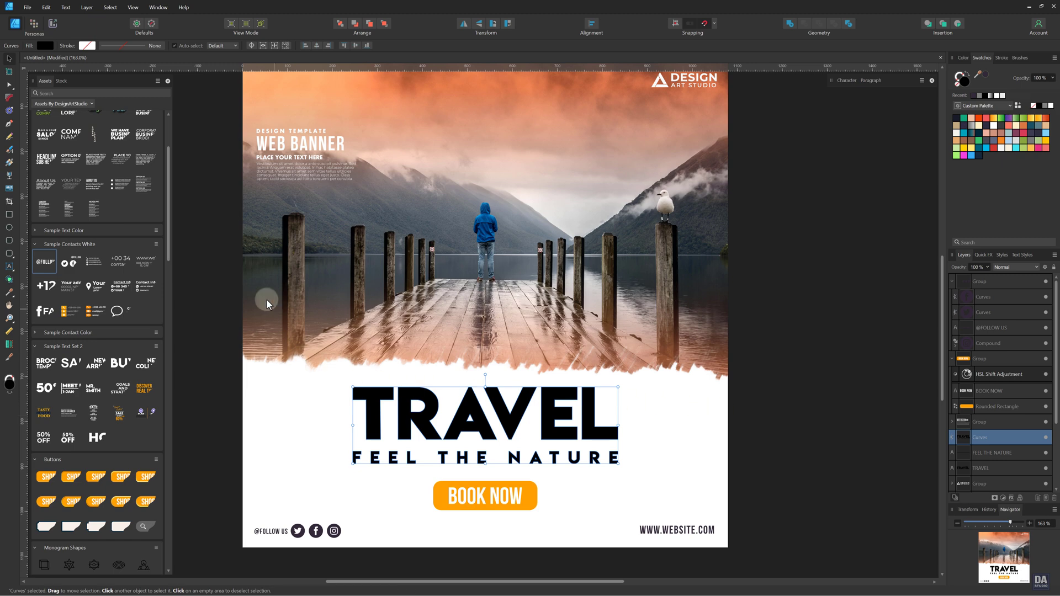
Place the stock photo of the mountain peak with pink clouds over the canvas and scale it down to about 66%
click(61, 80)
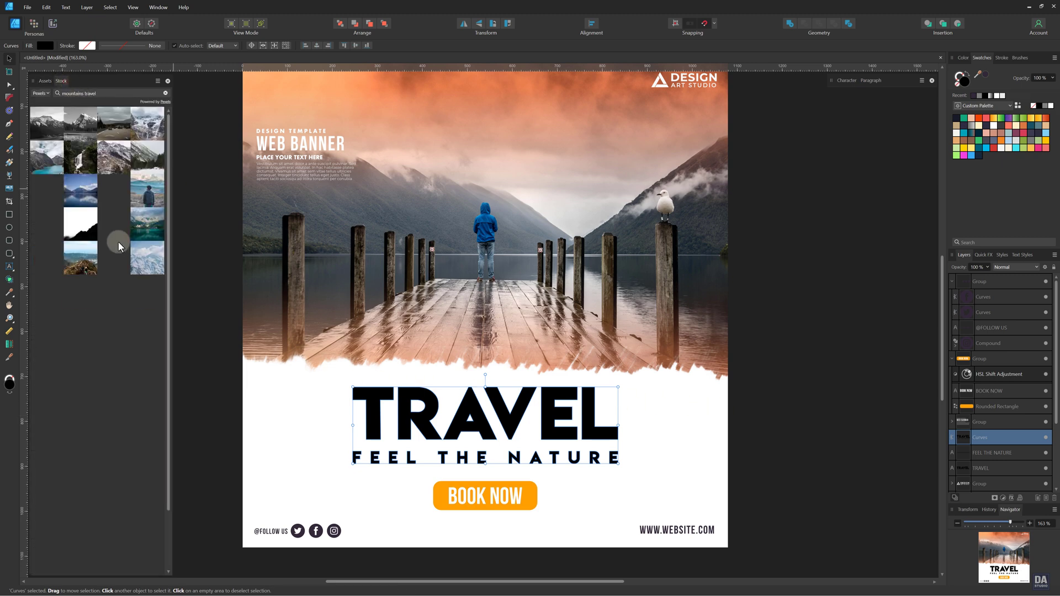
drag(126, 405, 473, 489)
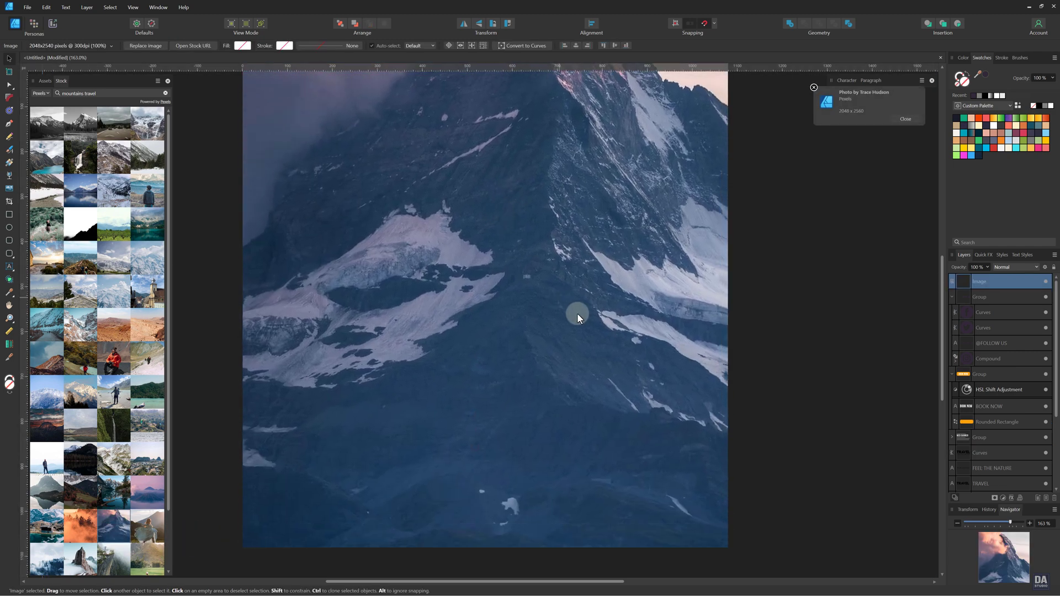
key(z)
drag(573, 332, 341, 268)
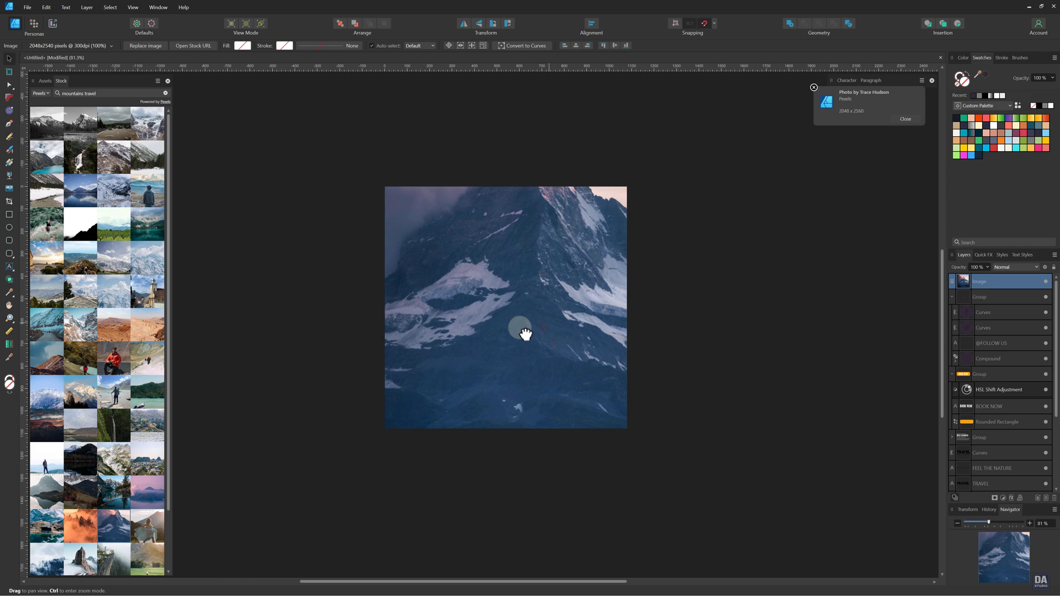
key(v)
drag(728, 550, 566, 362)
drag(508, 297, 585, 482)
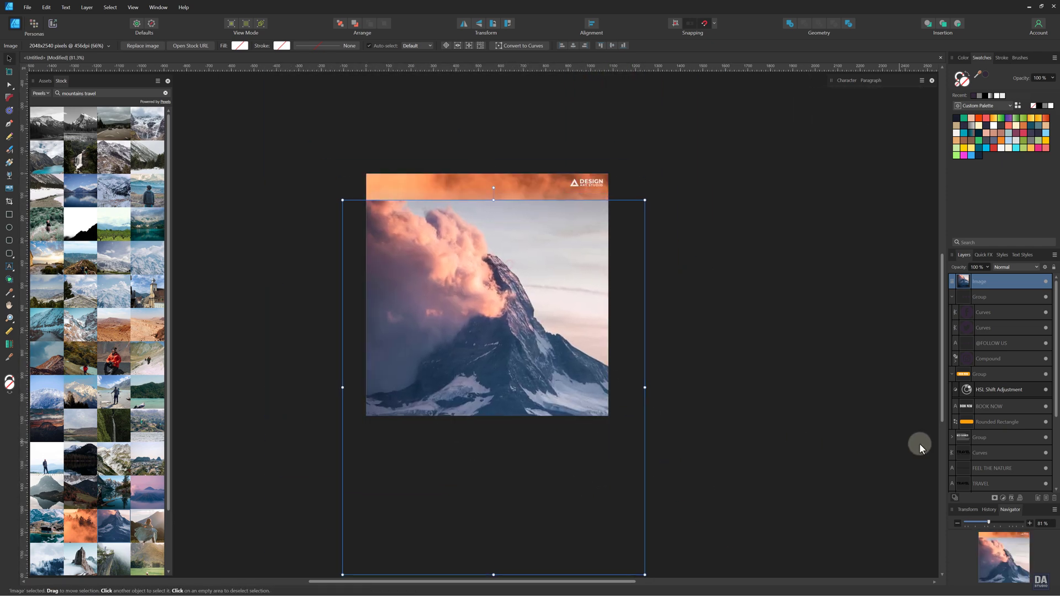
Clip the mountain photo inside the combined lettering and shift and scale it to about 62% so clouds and peak fill the letters
click(952, 297)
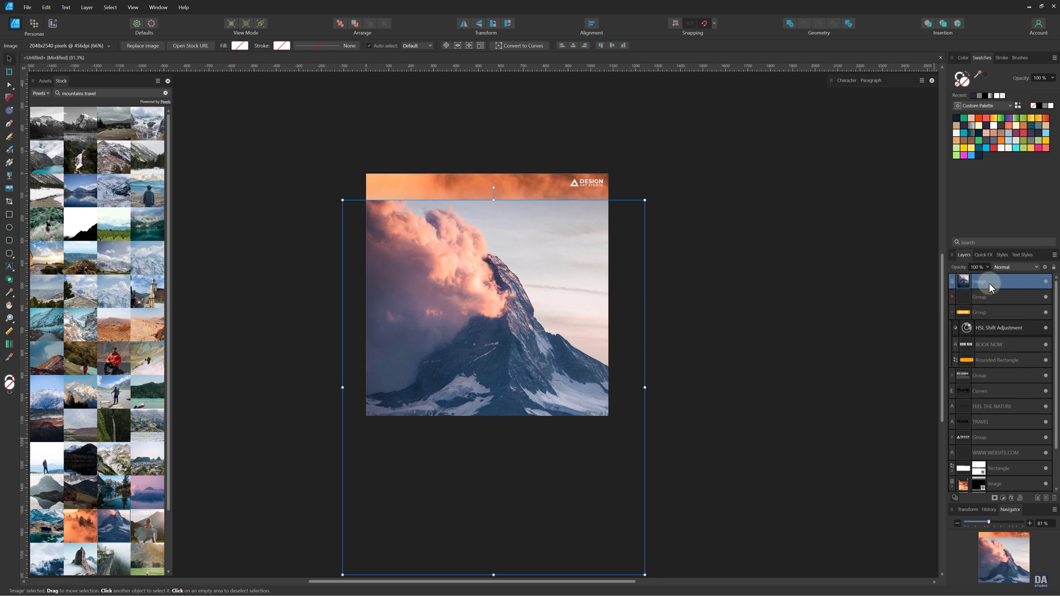
drag(989, 283, 969, 392)
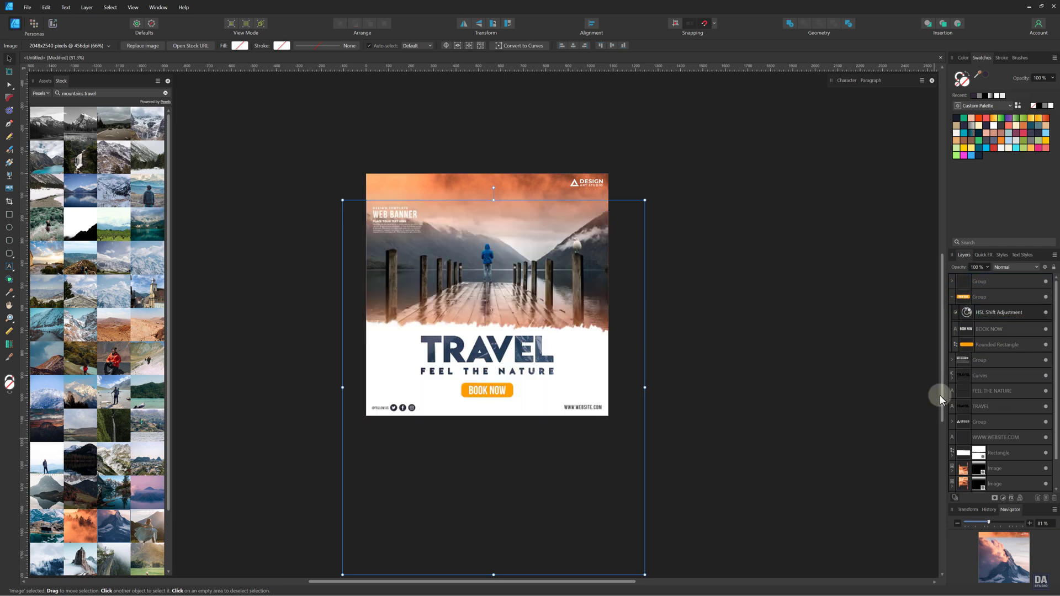
drag(570, 302, 599, 379)
drag(673, 277, 596, 316)
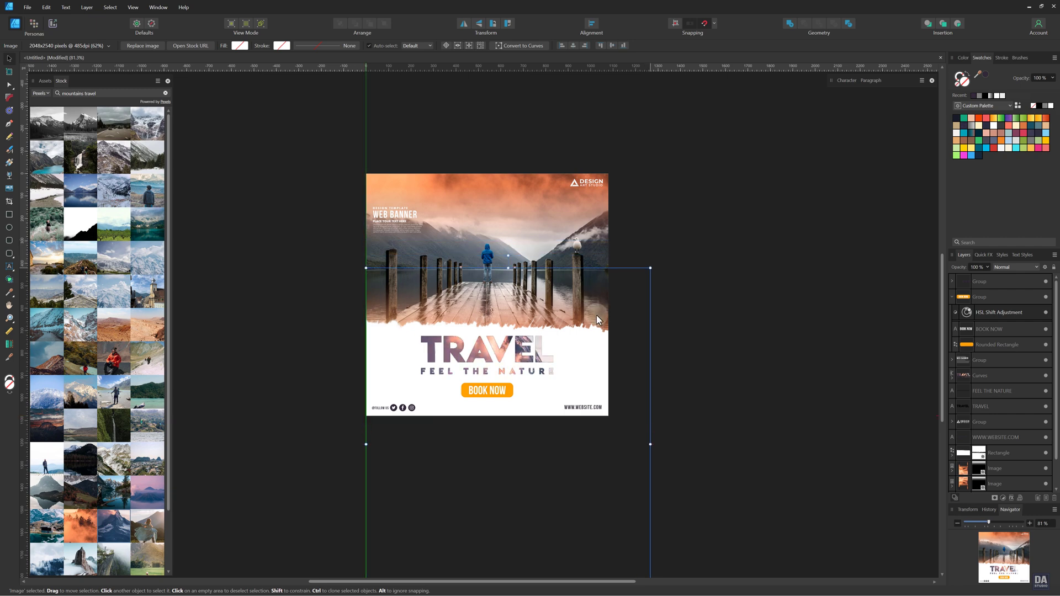
click(780, 344)
Add a Brightness and Contrast adjustment to the photo clipped in the lettering, with brightness -22% and contrast 31%
key(ctrl+space)
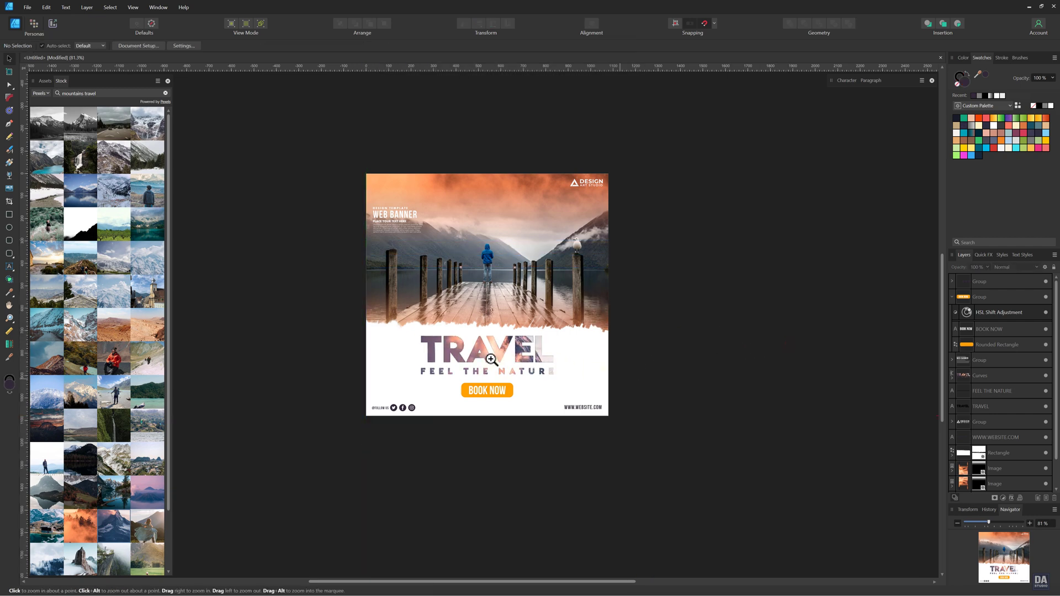
drag(491, 358, 672, 343)
drag(529, 352, 556, 357)
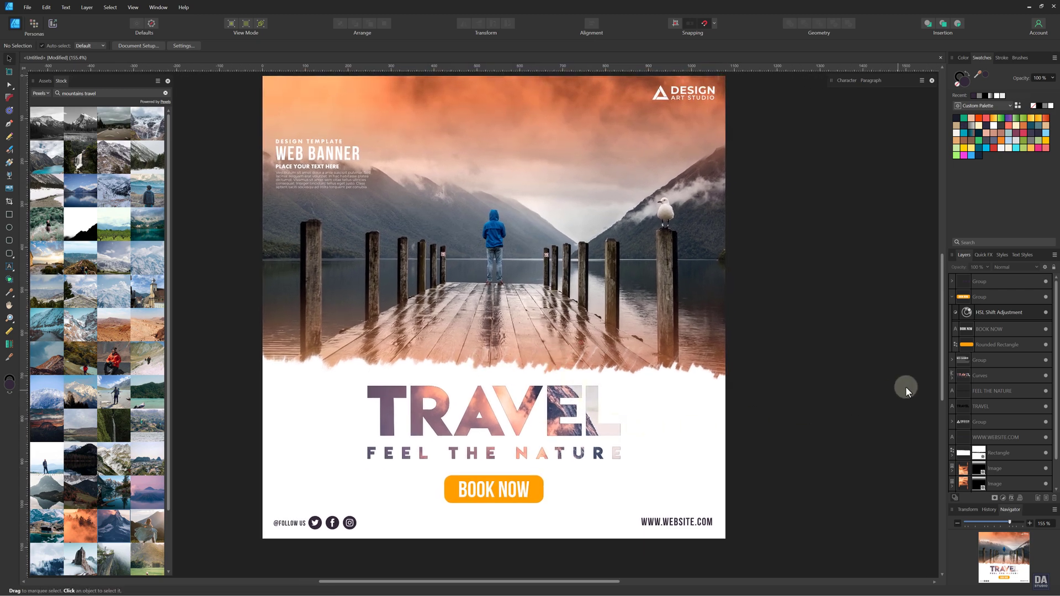
click(952, 379)
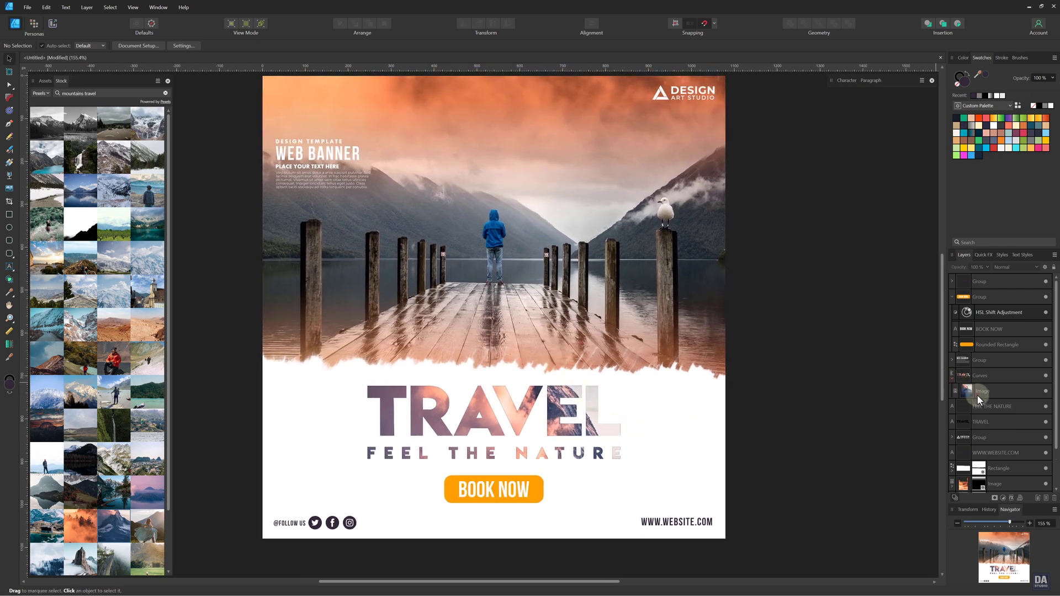
click(977, 393)
click(1004, 498)
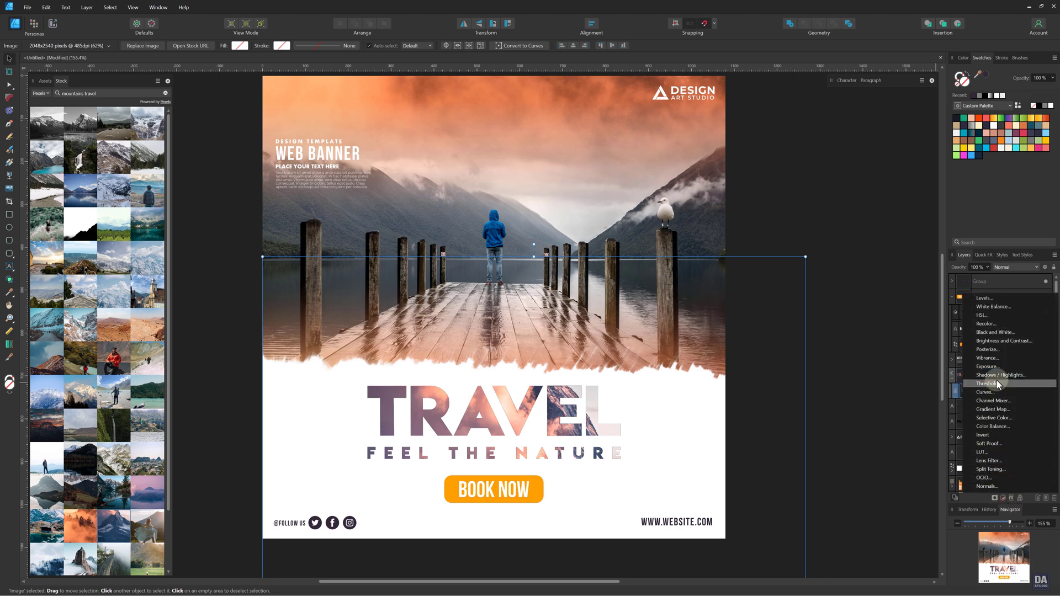
click(1000, 341)
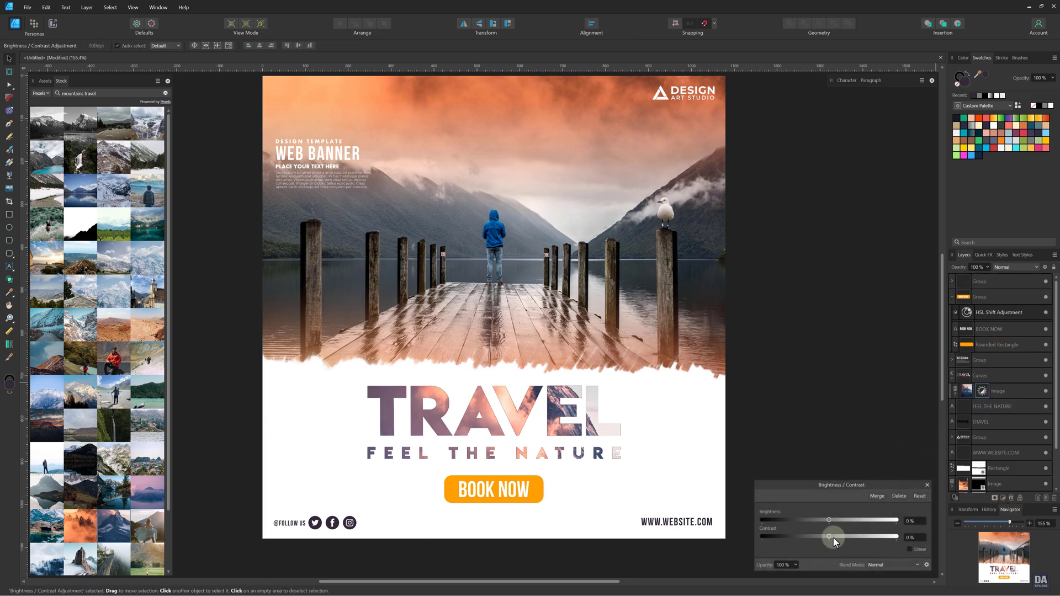
drag(846, 536, 816, 519)
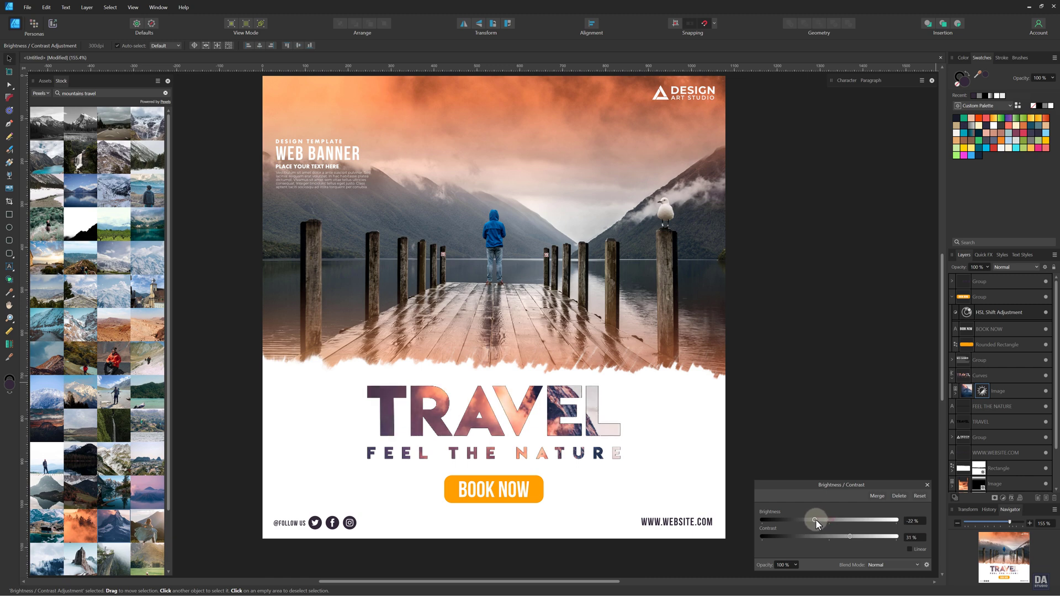
click(919, 446)
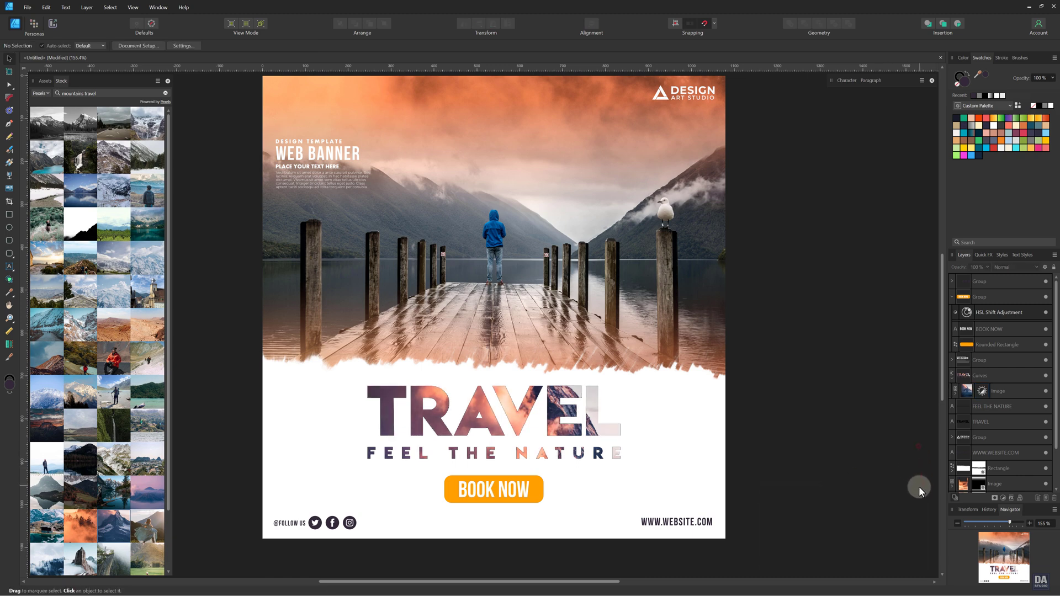
Duplicate the lettering's mountain photo, clip the copy into the BOOK NOW button's rounded rectangle and move it down to show the pink clouds
drag(710, 426, 598, 412)
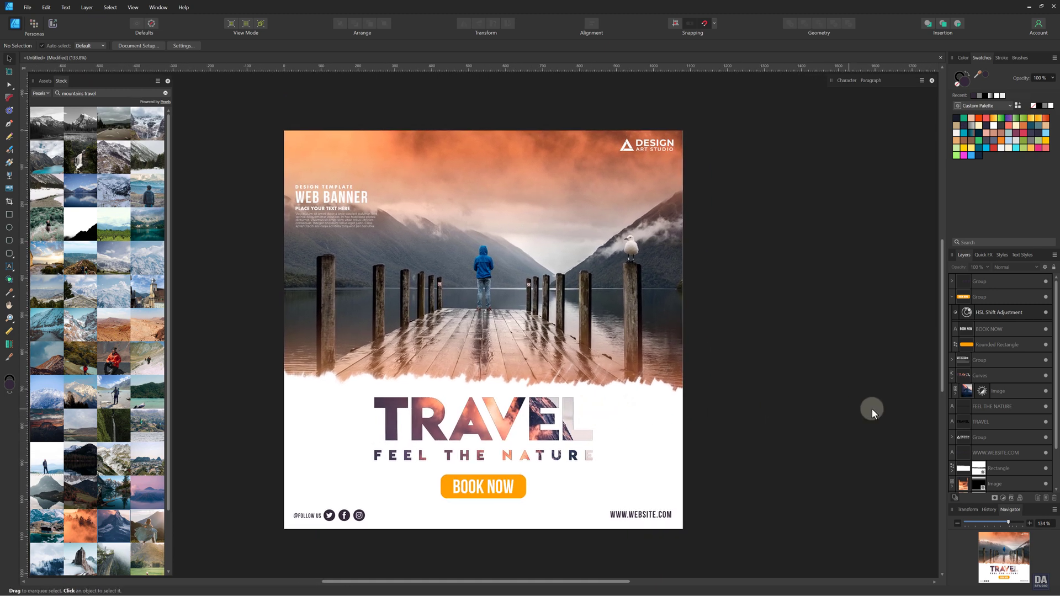
click(956, 391)
click(964, 394)
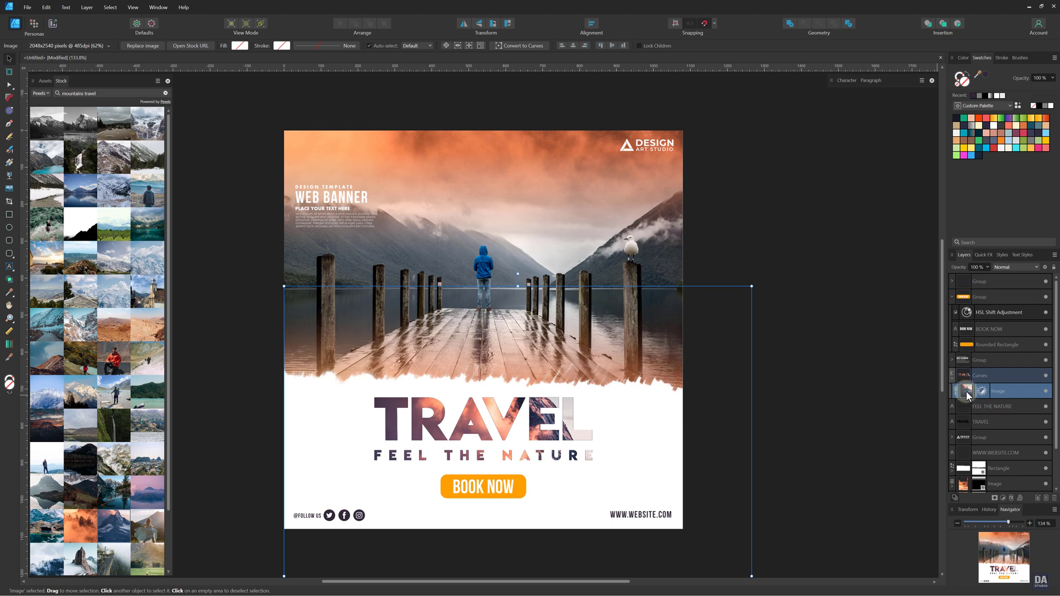
right_click(966, 393)
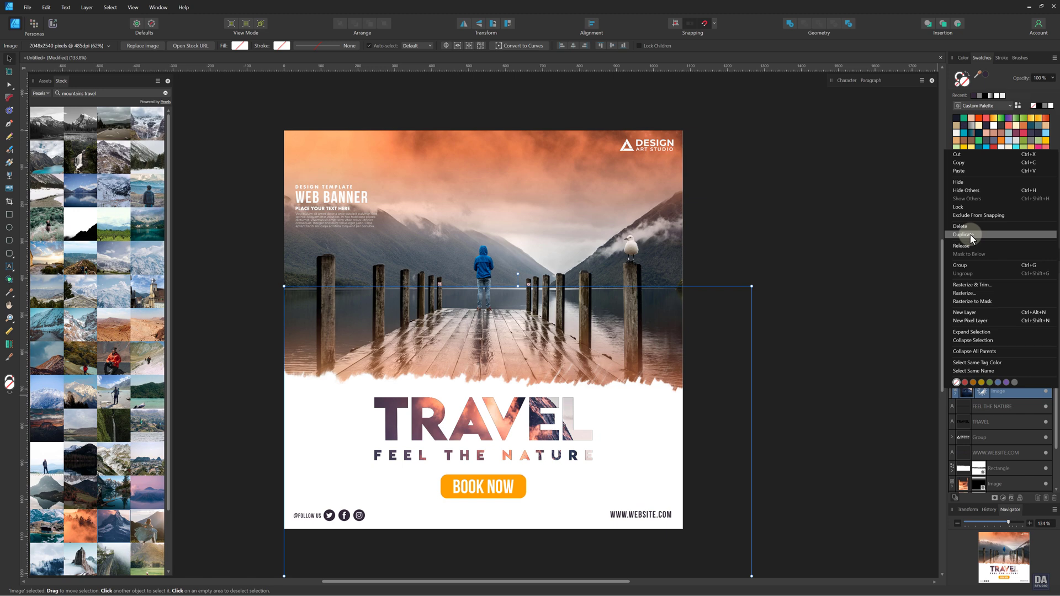
click(963, 234)
drag(967, 393, 973, 349)
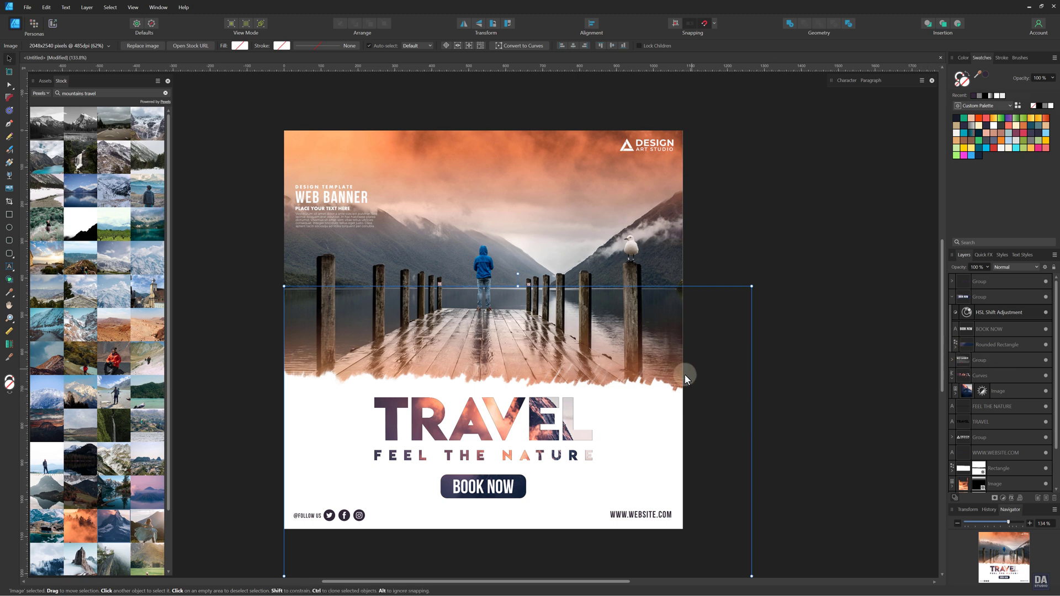
drag(688, 420, 687, 482)
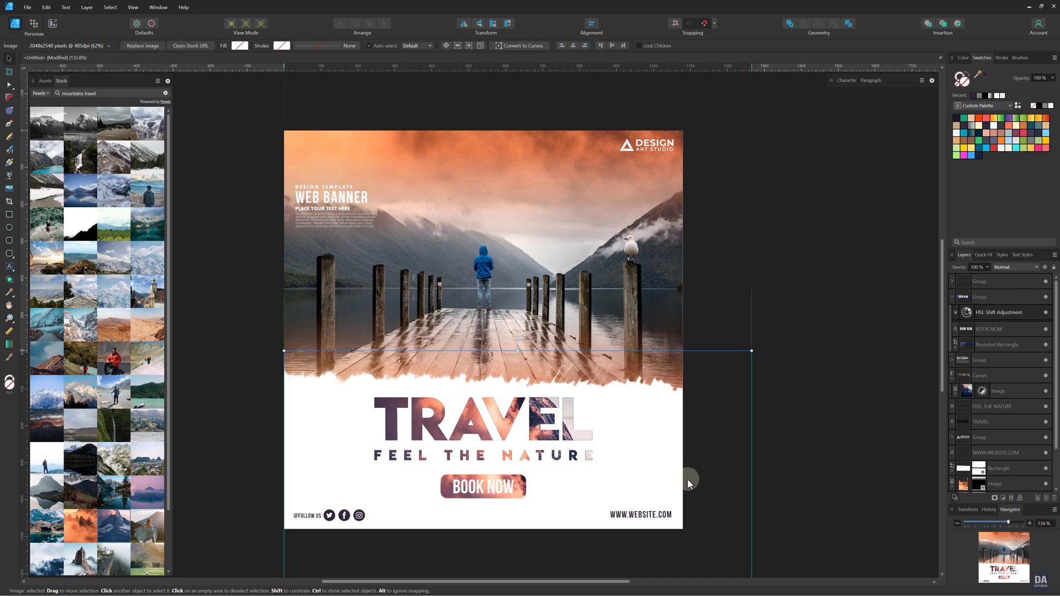
click(862, 442)
drag(808, 437, 715, 412)
drag(648, 433, 684, 445)
key(v)
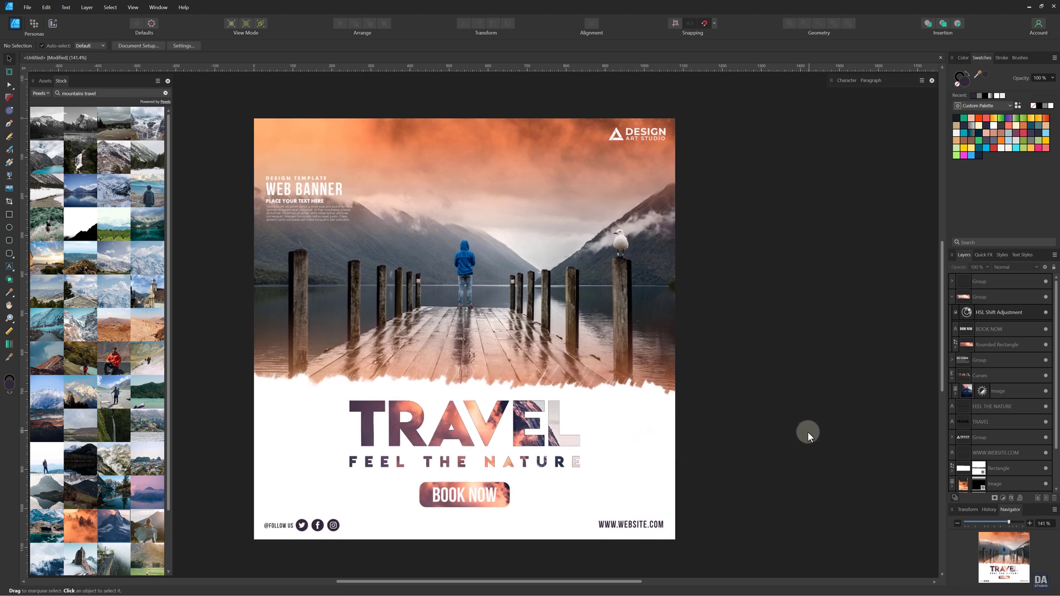